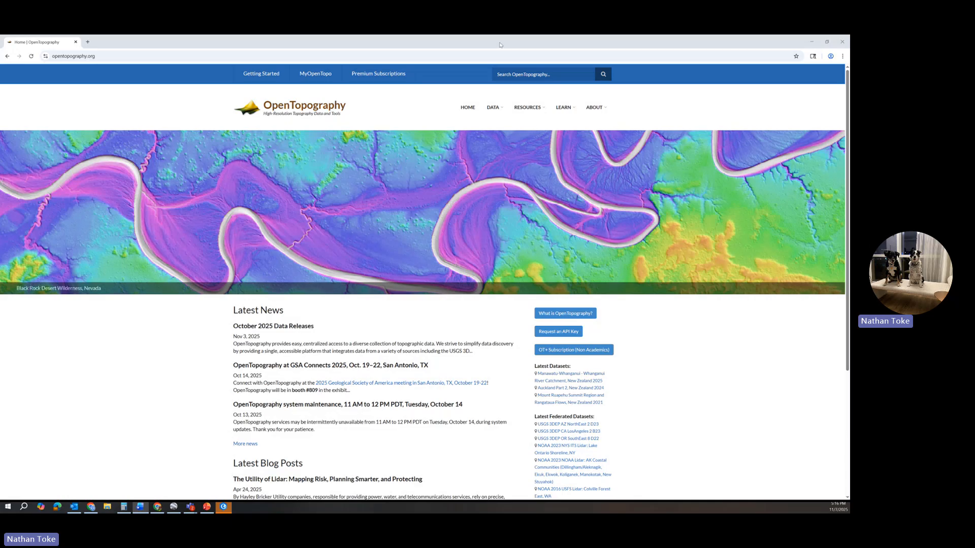
Open the Find Data Map and select a rectangular region in central Utah, southeast of Utah Lake.
mouse_move(495, 111)
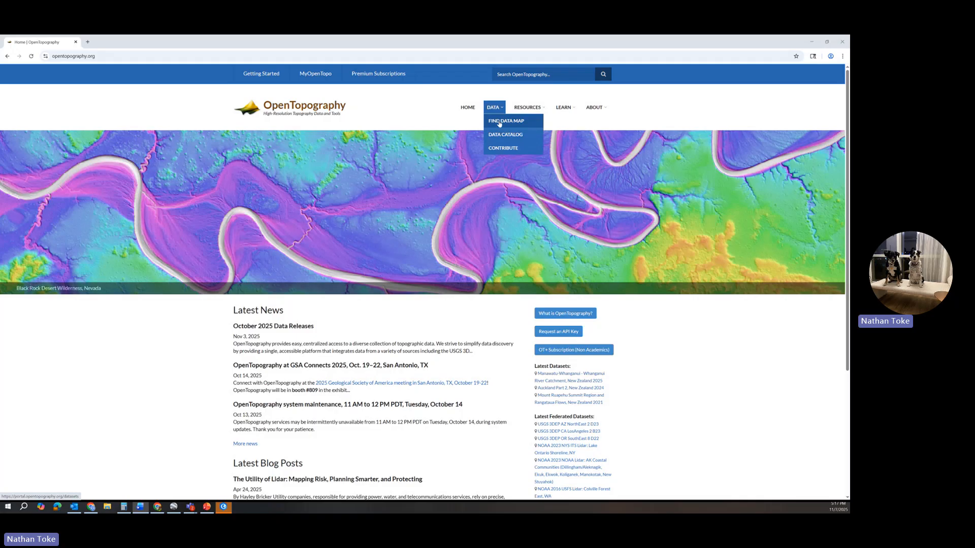
click(499, 122)
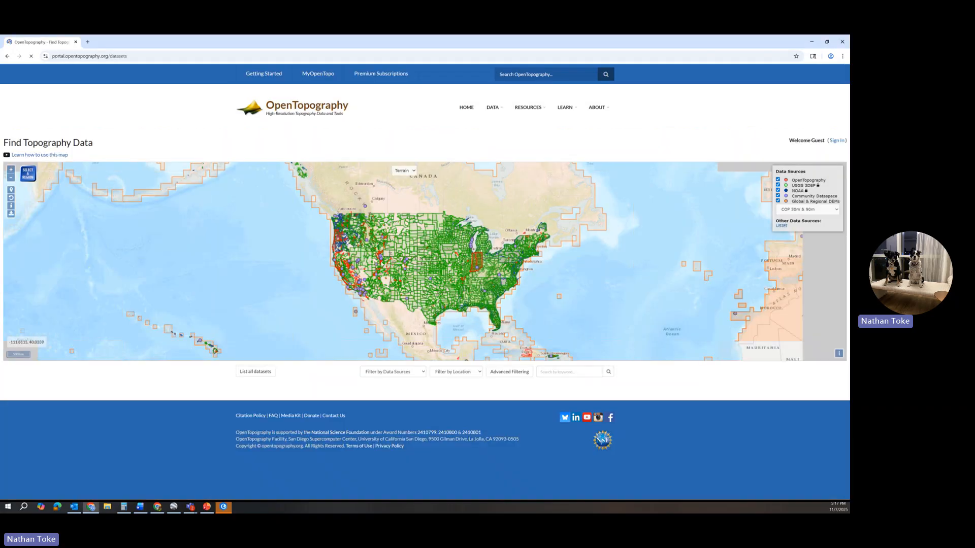
scroll(390, 249, up, 5)
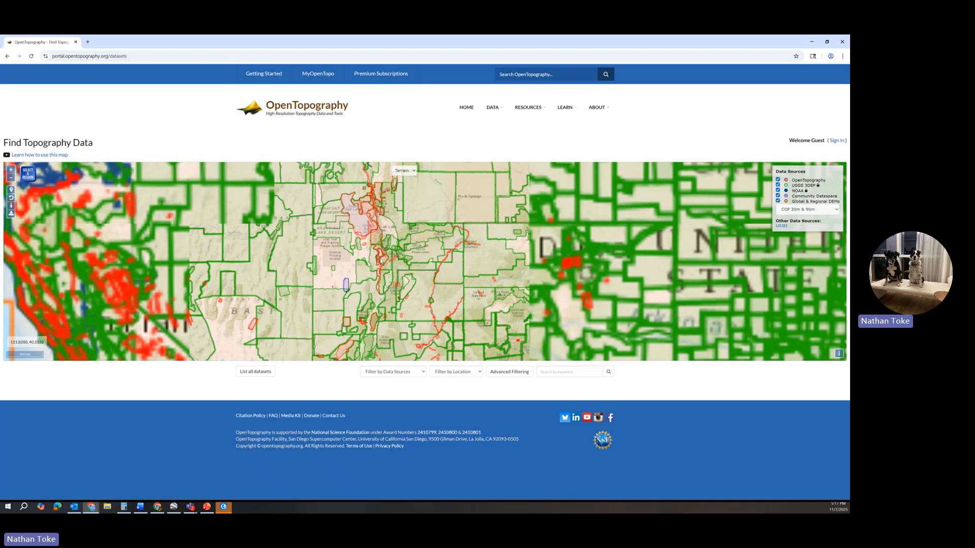
scroll(394, 249, up, 3)
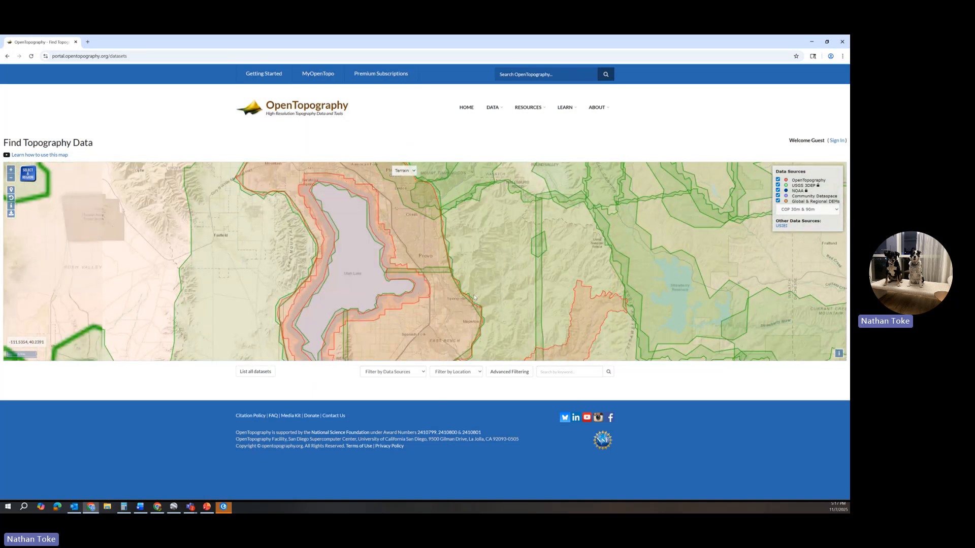
drag(493, 337, 485, 255)
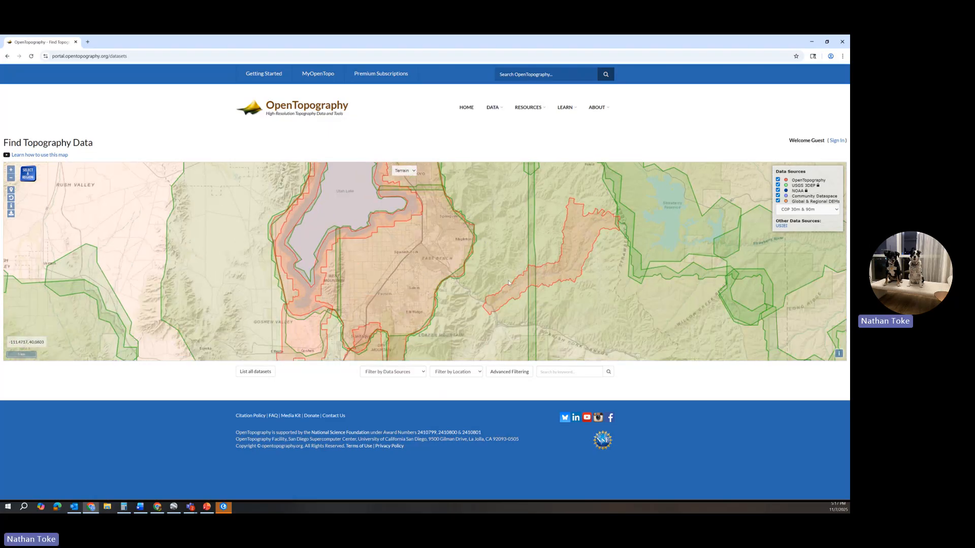
scroll(509, 283, down, 3)
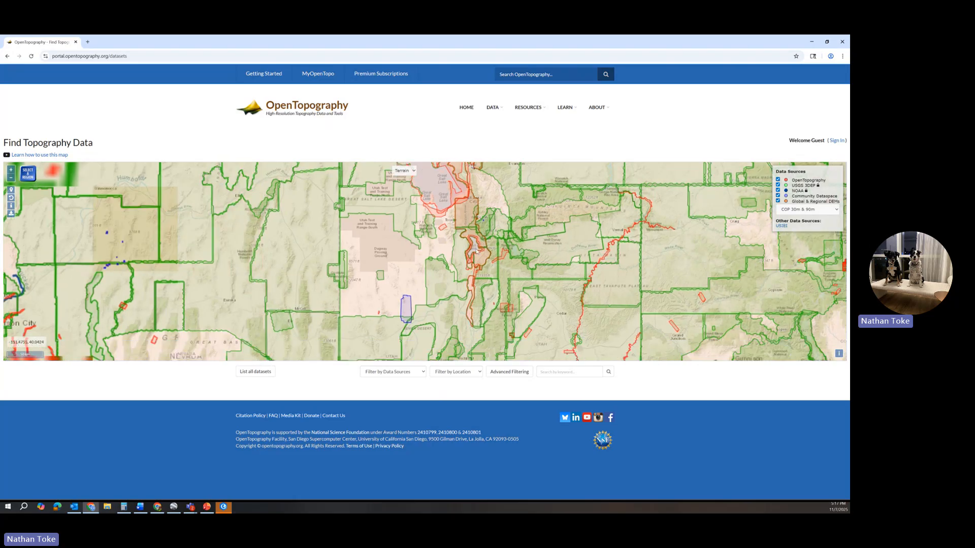
drag(476, 251, 452, 236)
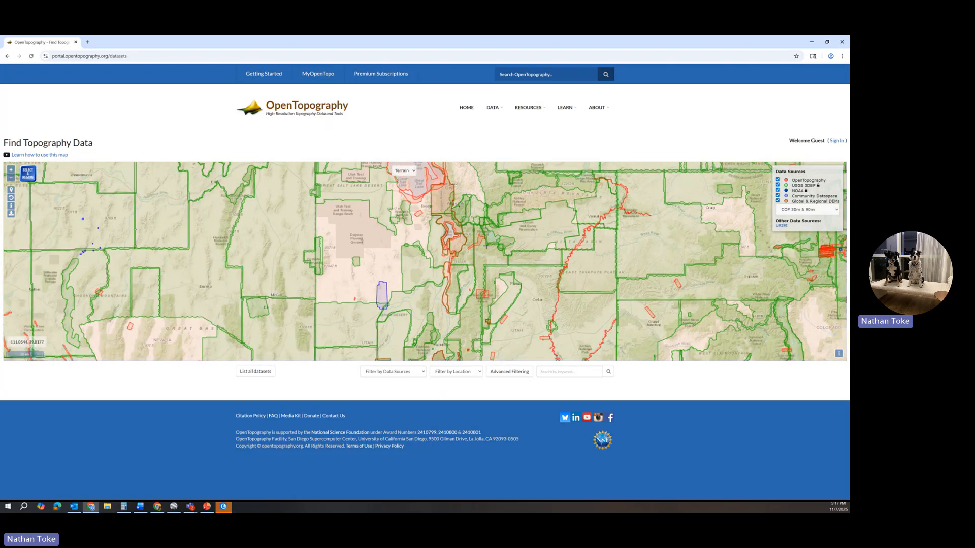
drag(453, 218, 514, 299)
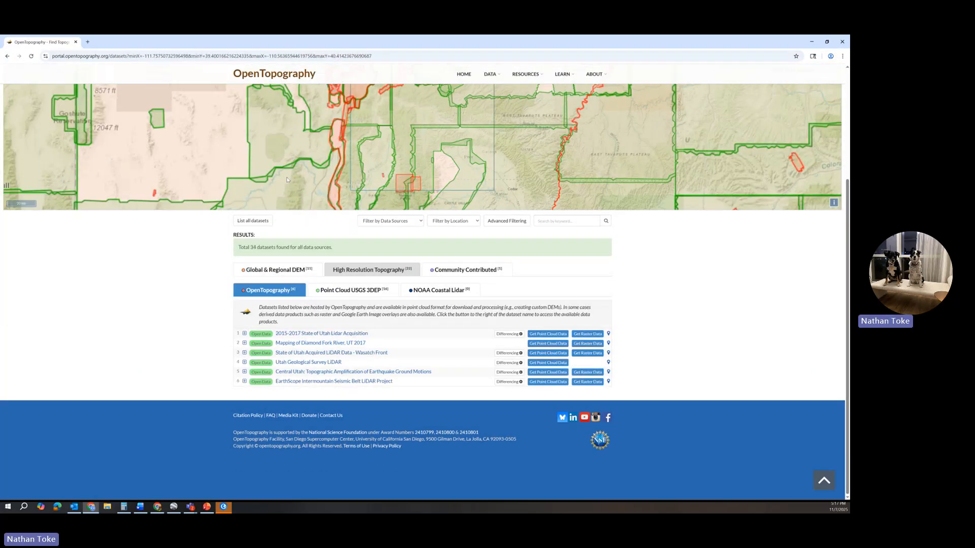
Show the Global & Regional DEM datasets for the selected region and open the AW3D30 data of ALOS World 3D - 30m.
click(259, 272)
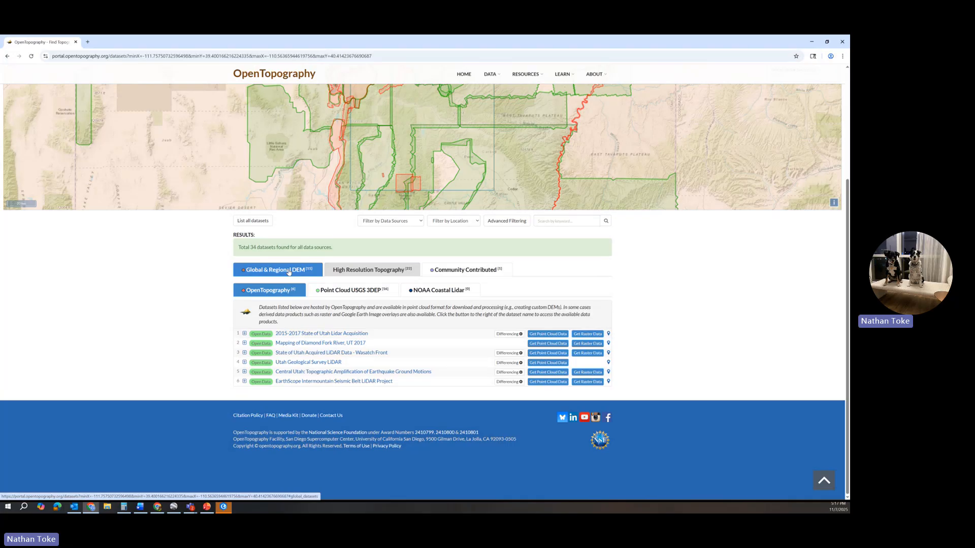
scroll(312, 164, down, 2)
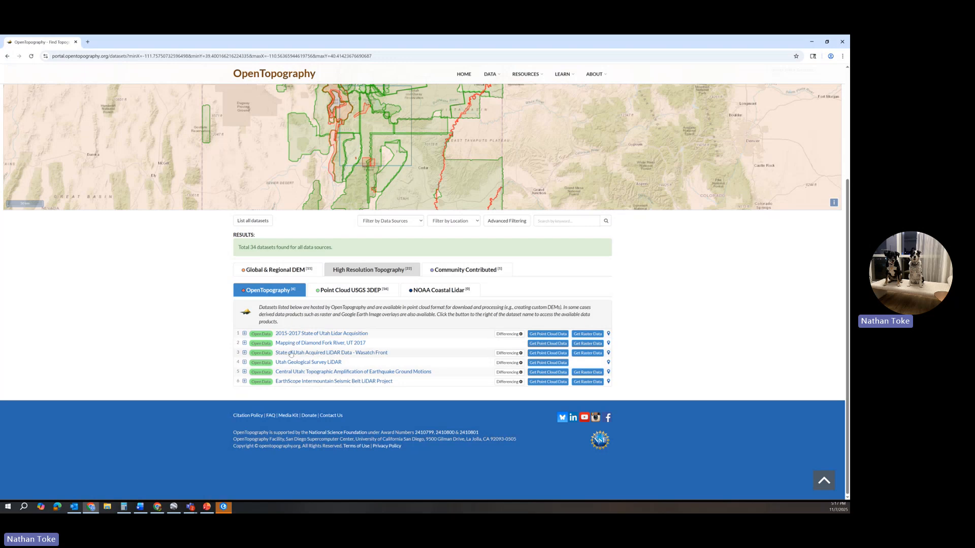
click(280, 272)
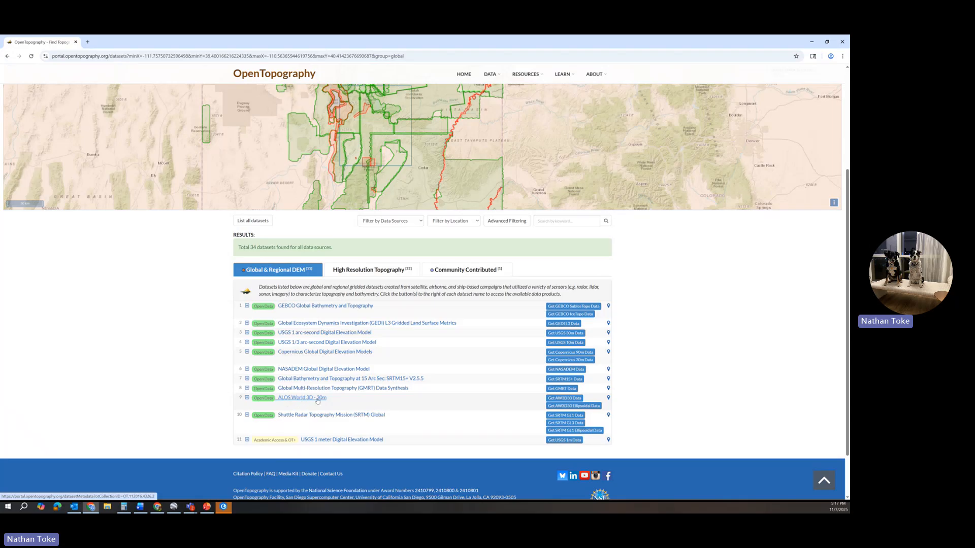
click(562, 401)
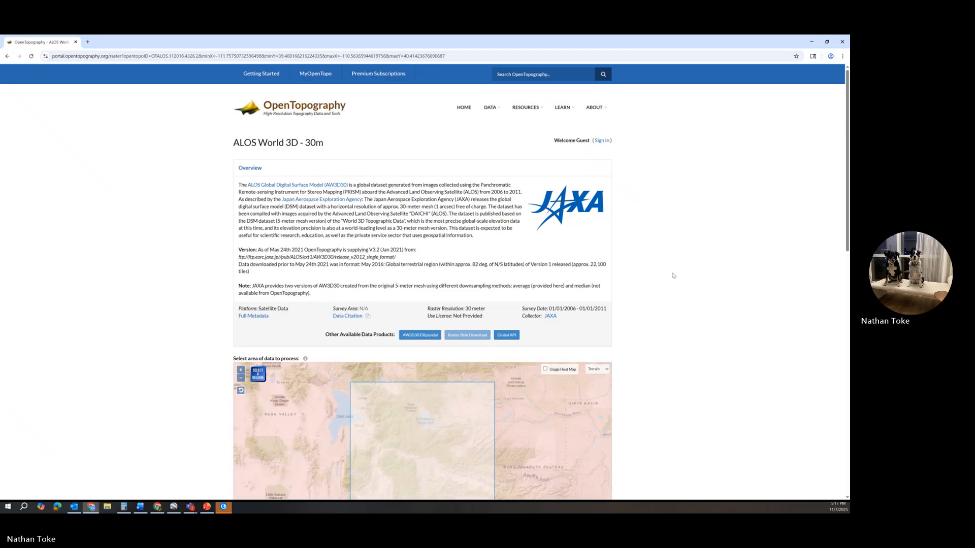
Fill in the notification email address for the raster job, correcting the domain of the autofilled address.
scroll(679, 286, down, 3)
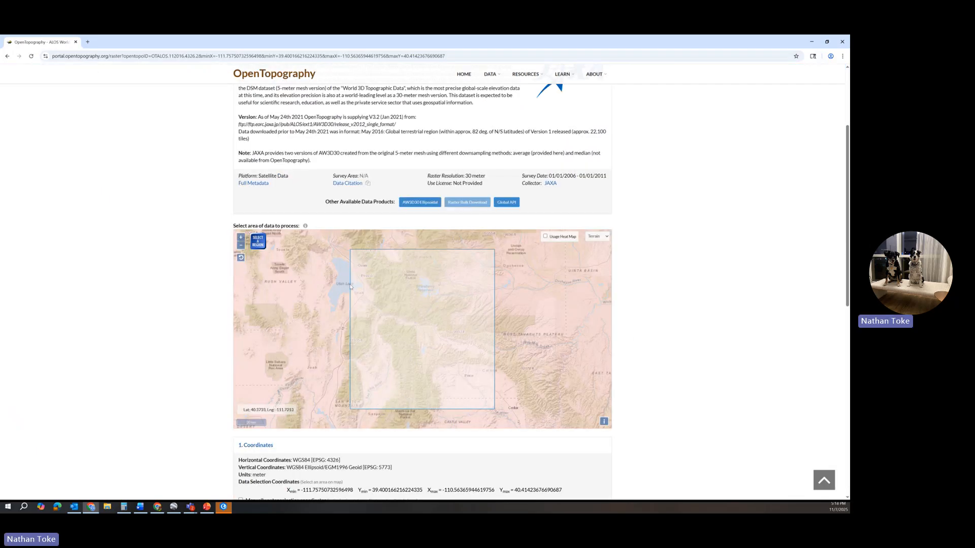
scroll(657, 291, down, 3)
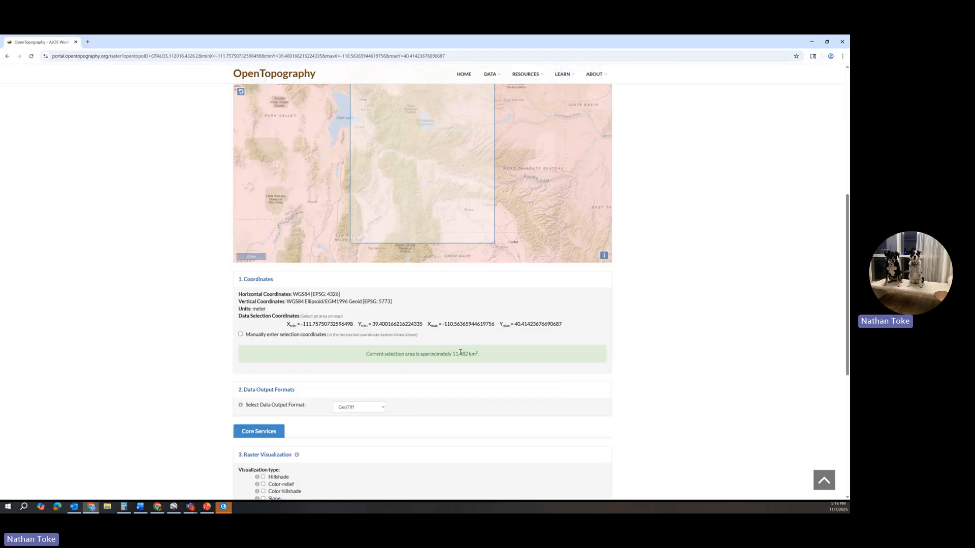
scroll(469, 354, down, 2)
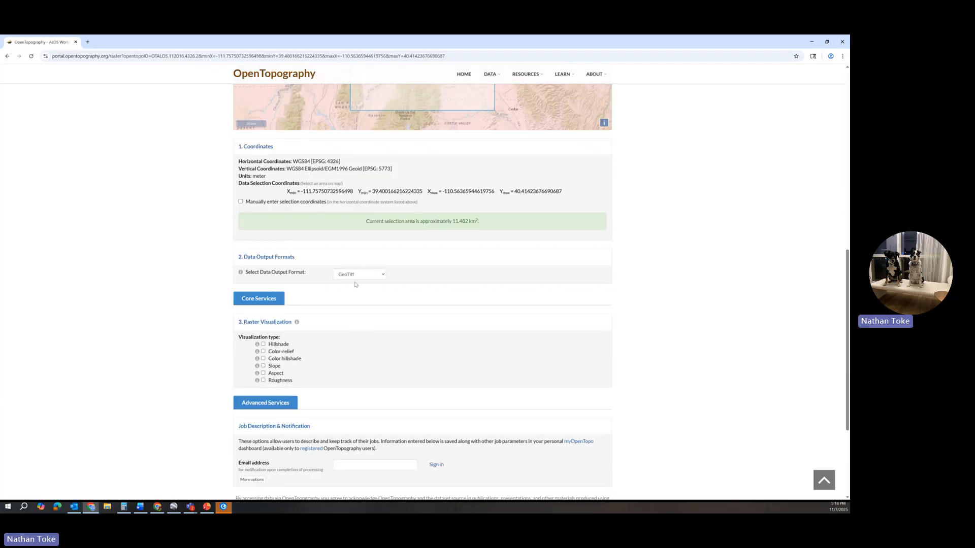
scroll(362, 305, down, 2)
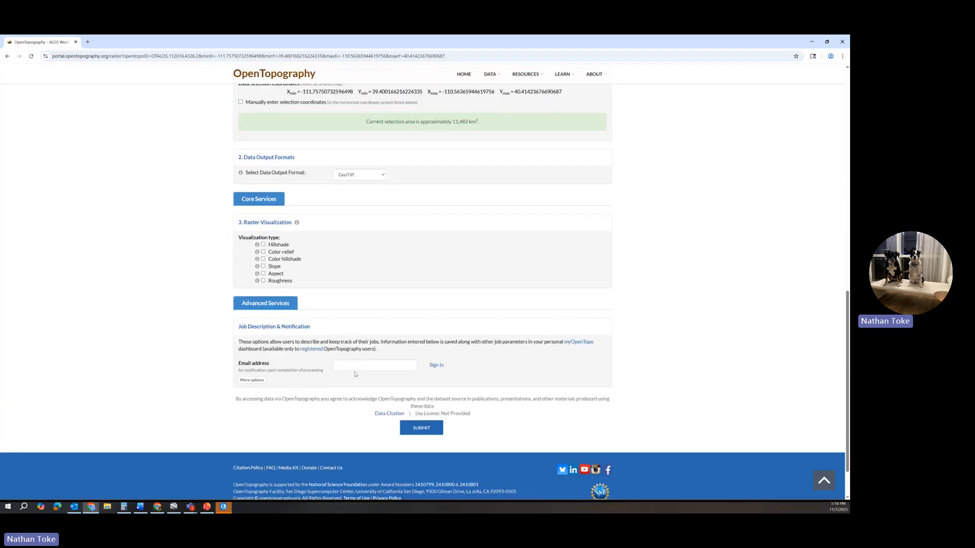
click(356, 366)
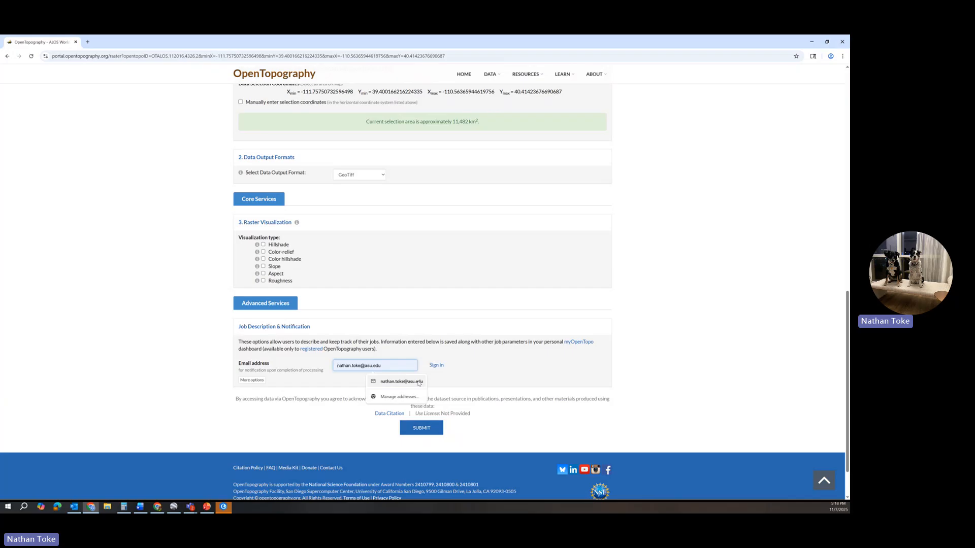
click(386, 381)
click(368, 366)
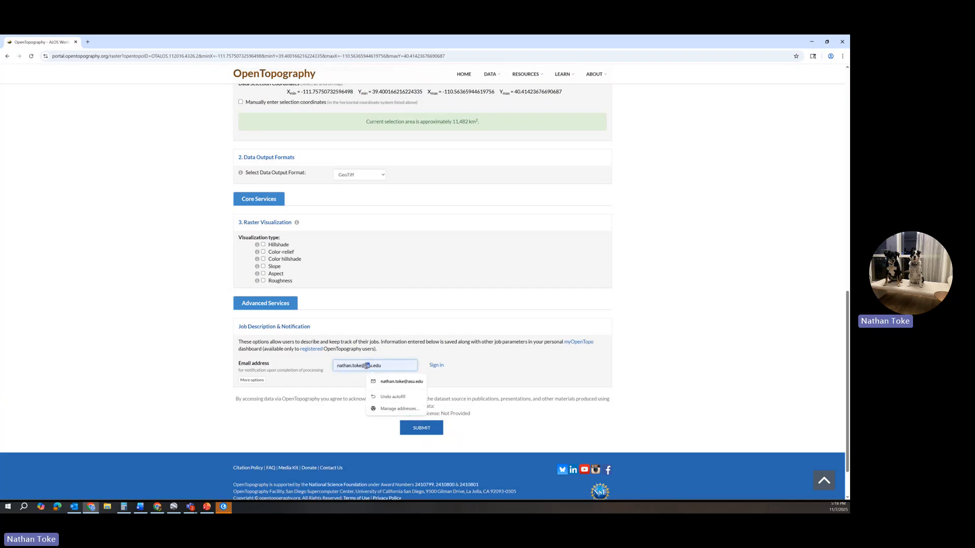
click(366, 365)
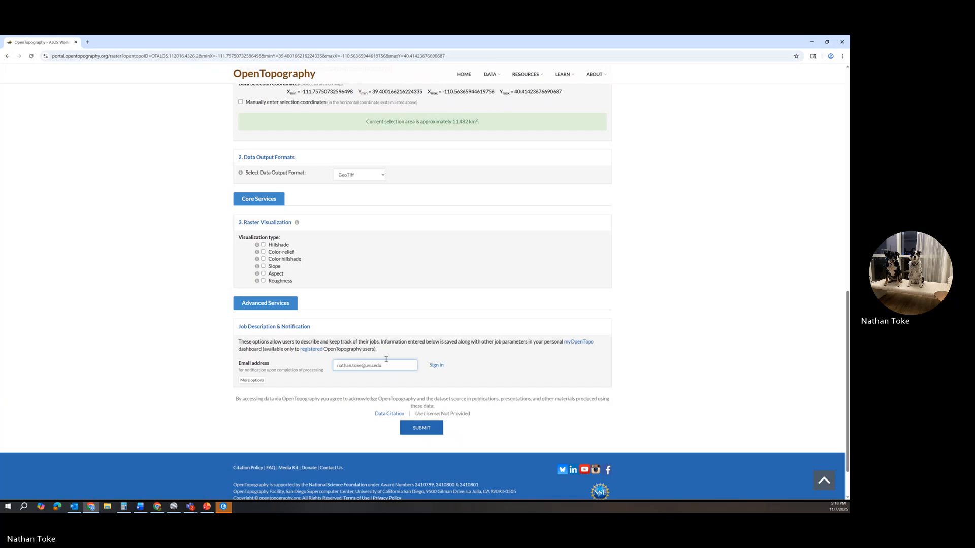
click(437, 365)
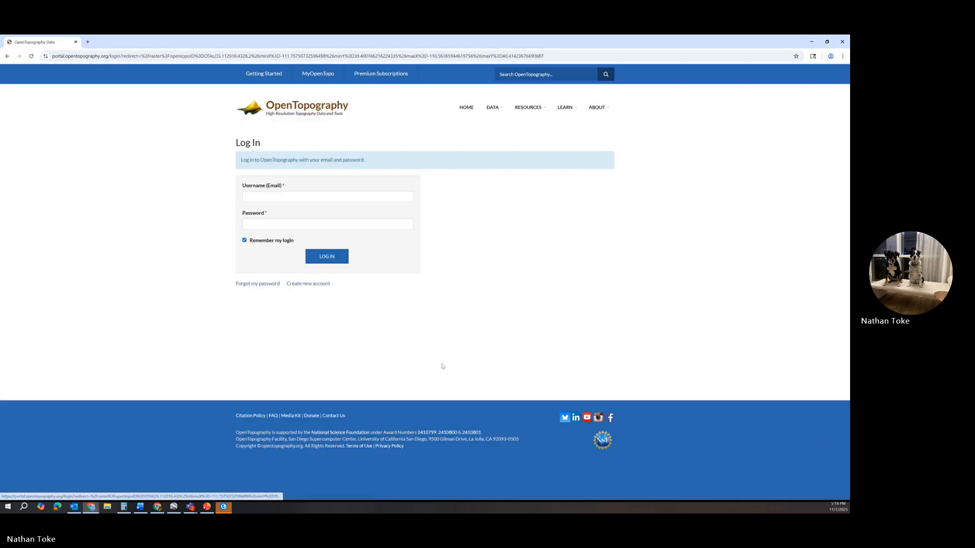
click(257, 199)
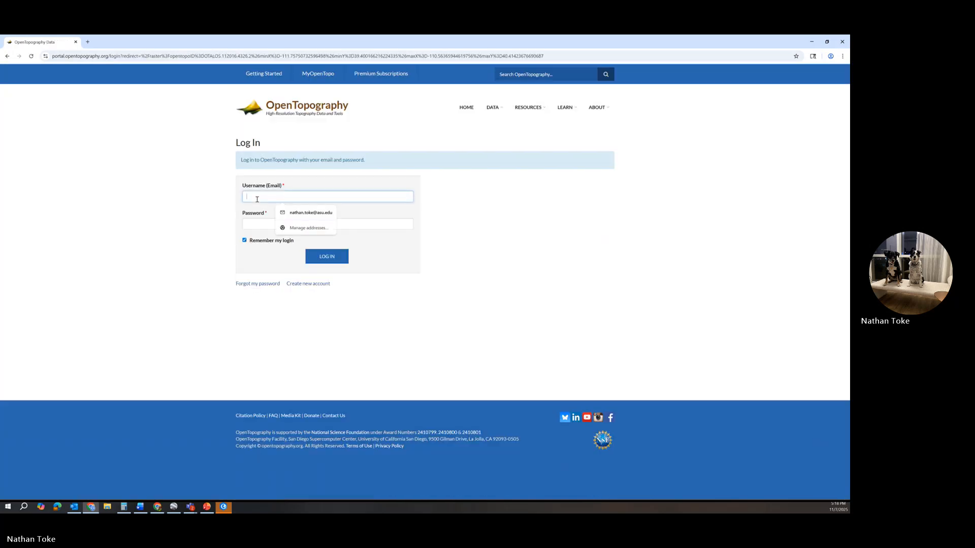
click(7, 56)
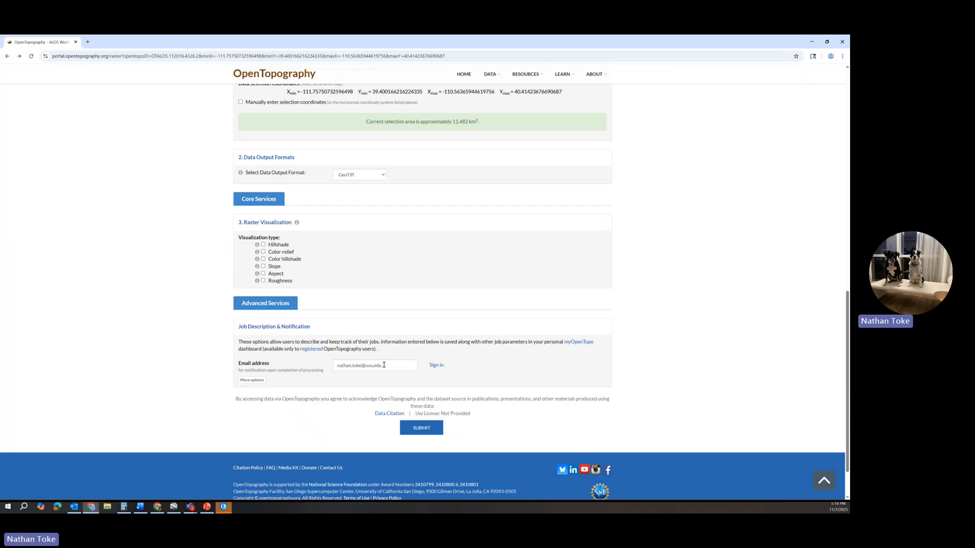
Submit the raster job and start saving the compressed result rasters_AW3D30.tar.gz under a chosen location.
click(433, 429)
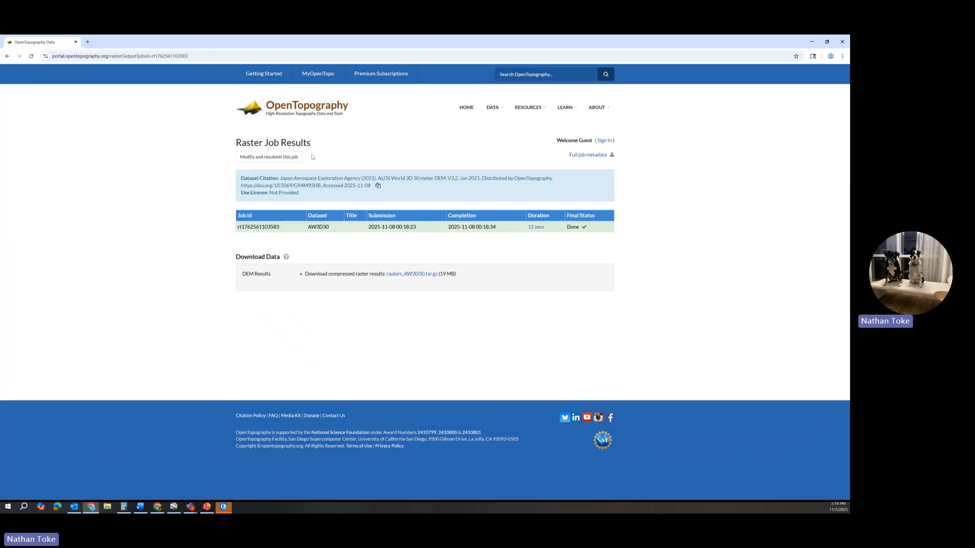
right_click(419, 275)
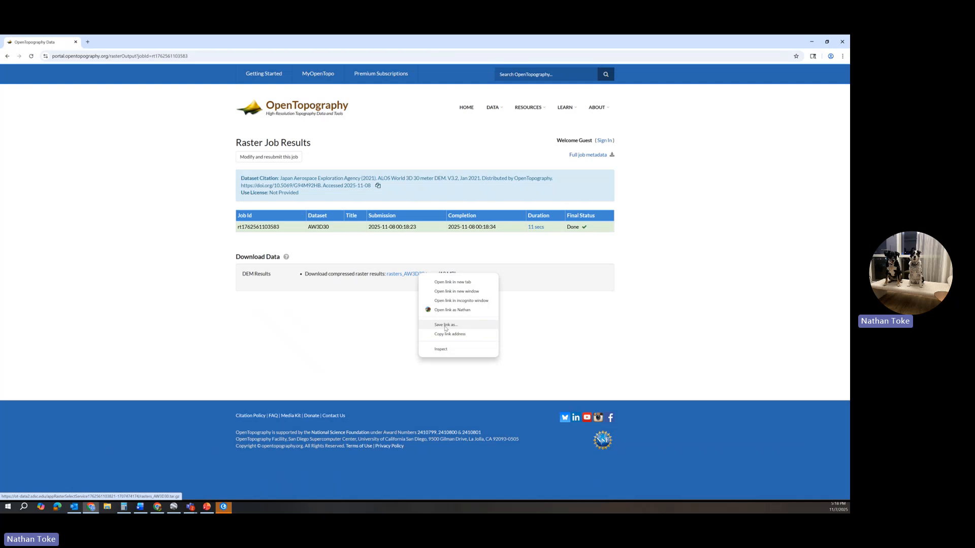
click(446, 327)
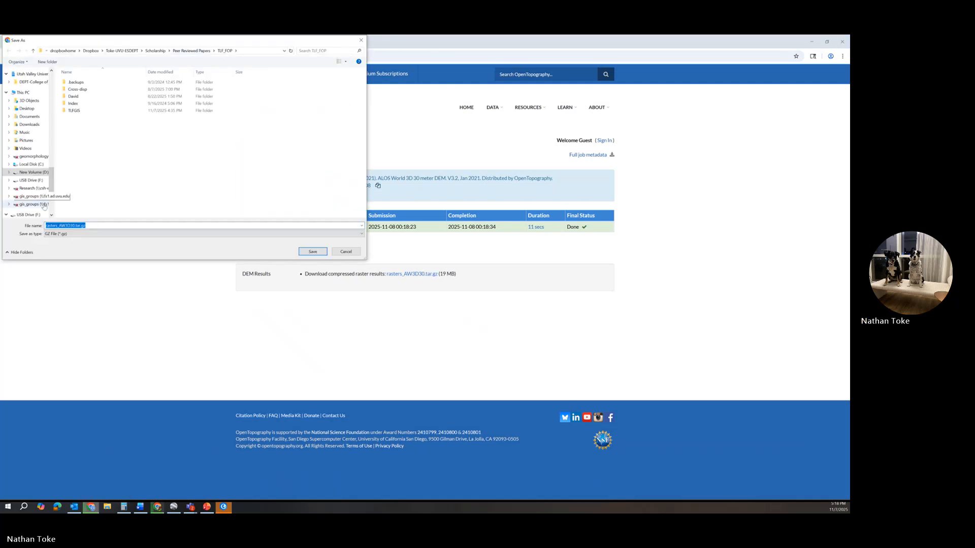
Save rasters_AW3D30.tar.gz in the Chapter3example folder inside Teaching > CourseDevelopment > GEOG-3650 > Book2025.
scroll(29, 133, up, 4)
scroll(29, 133, up, 8)
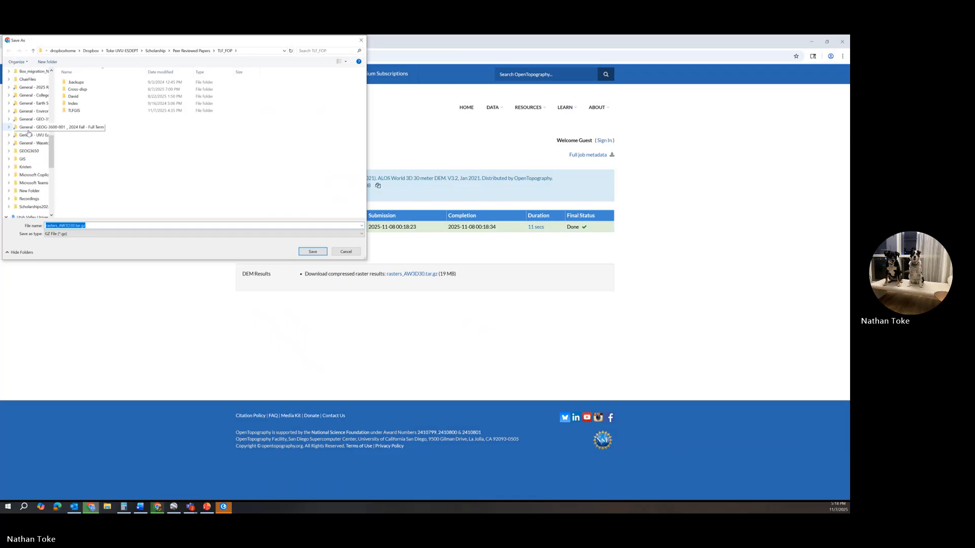
click(34, 95)
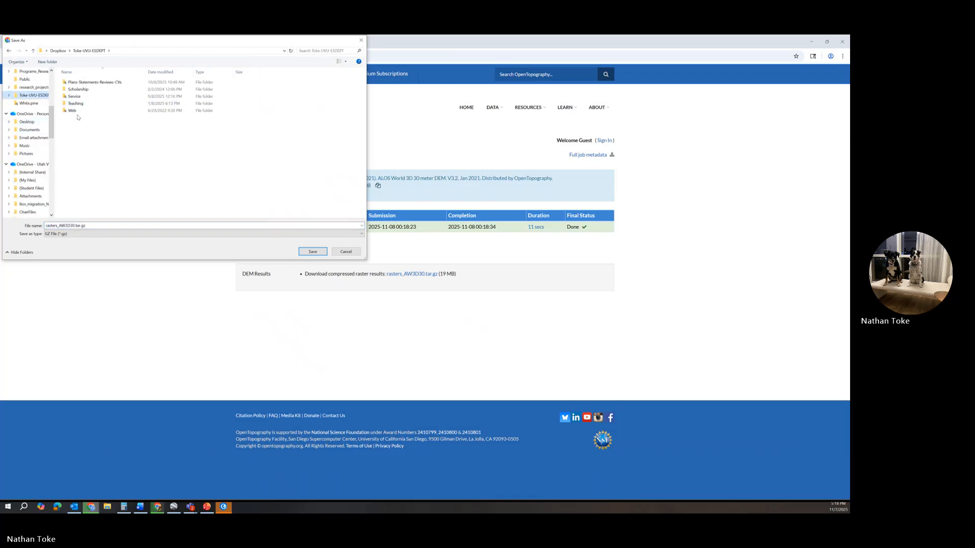
double_click(74, 103)
double_click(80, 83)
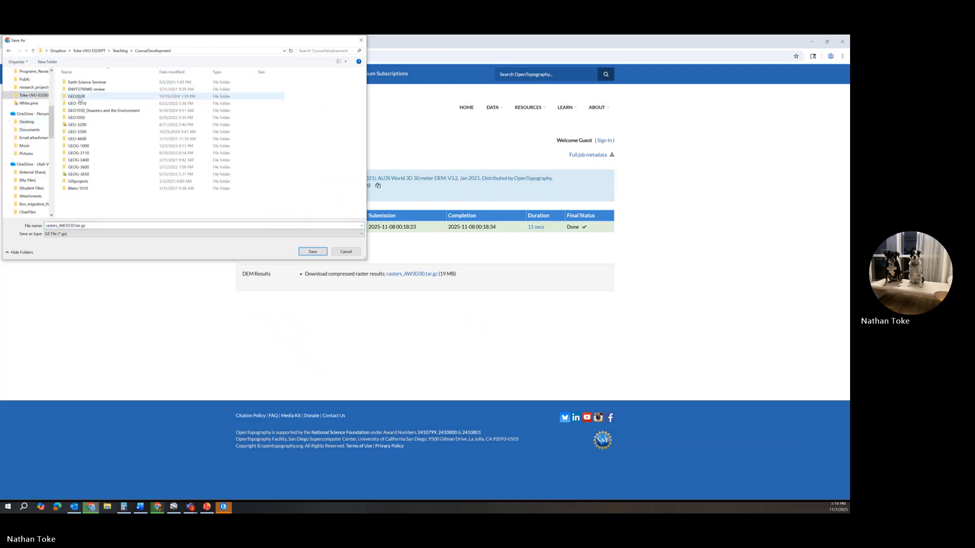
click(85, 176)
double_click(84, 175)
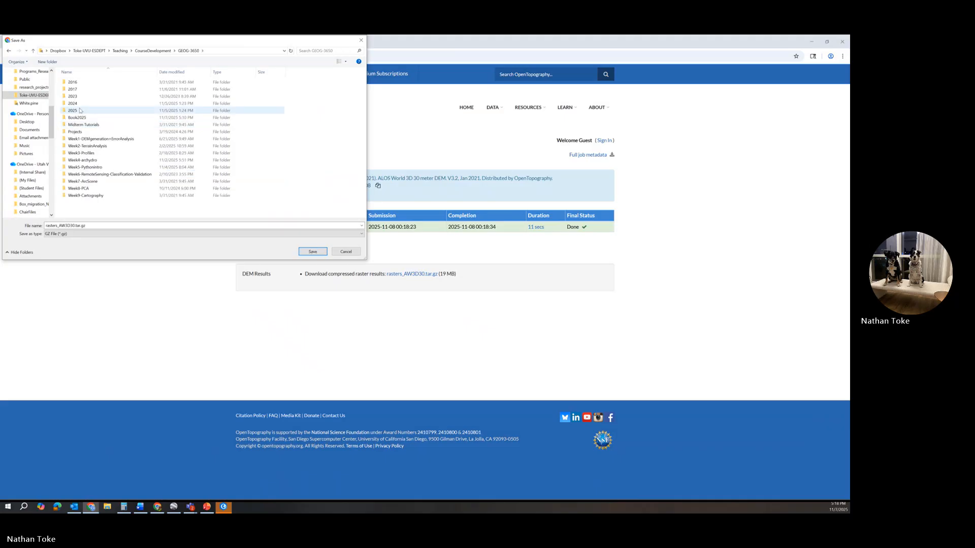
double_click(79, 117)
double_click(82, 89)
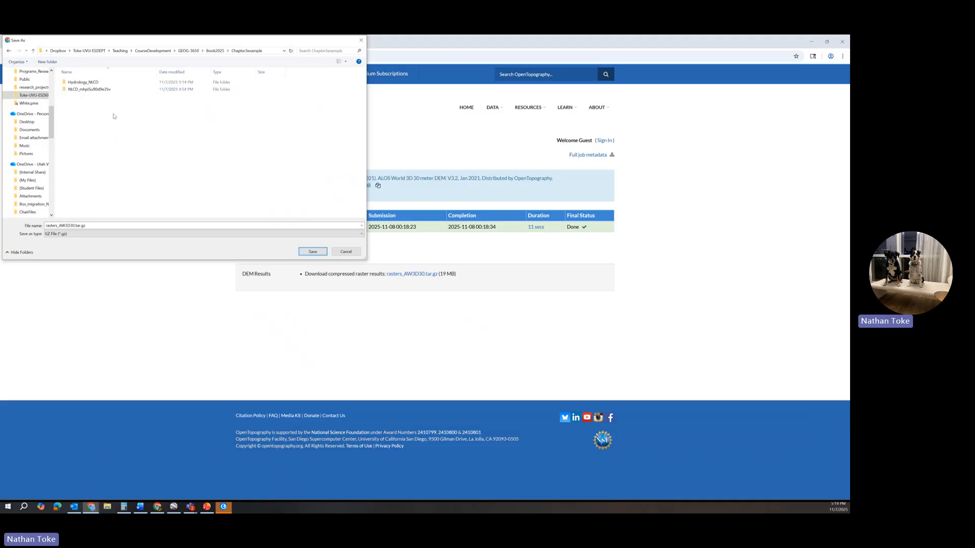
click(318, 253)
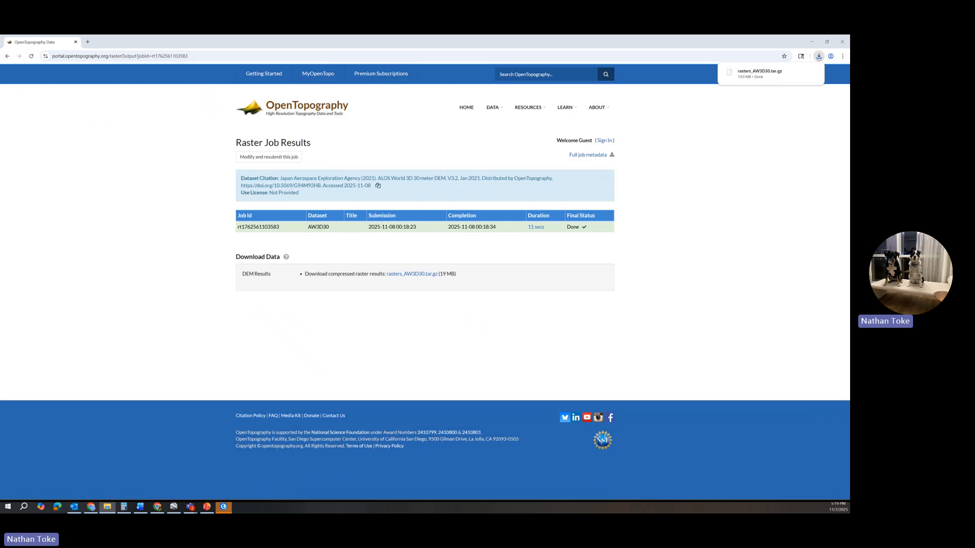
In File Explorer, extract rasters_AW3D30.tar.gz into its current folder, Chapter3example, with 7-Zip.
drag(848, 319, 613, 157)
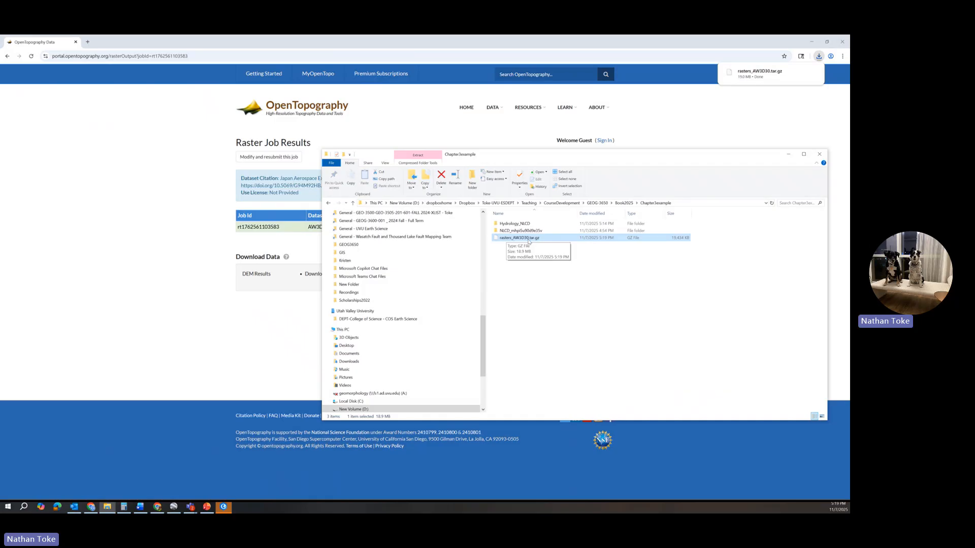
right_click(528, 241)
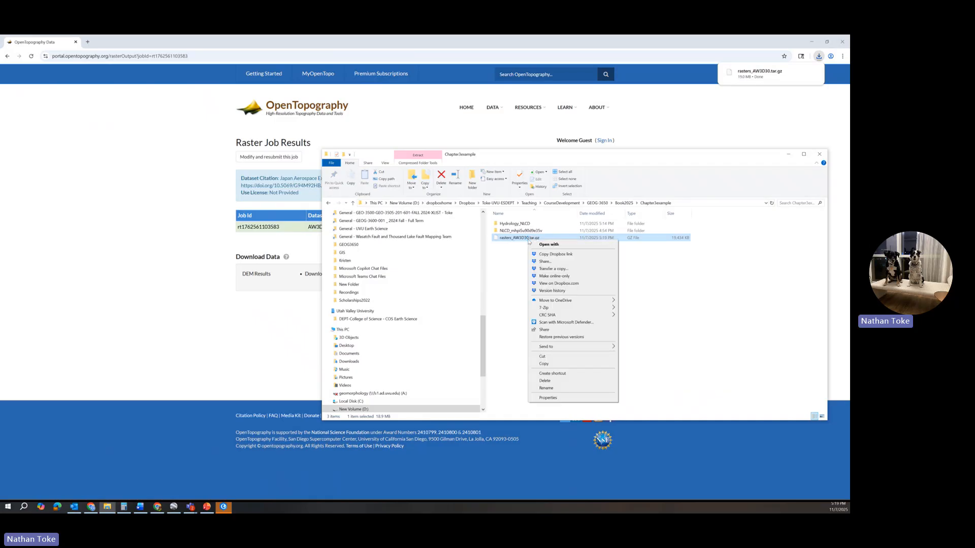
mouse_move(553, 309)
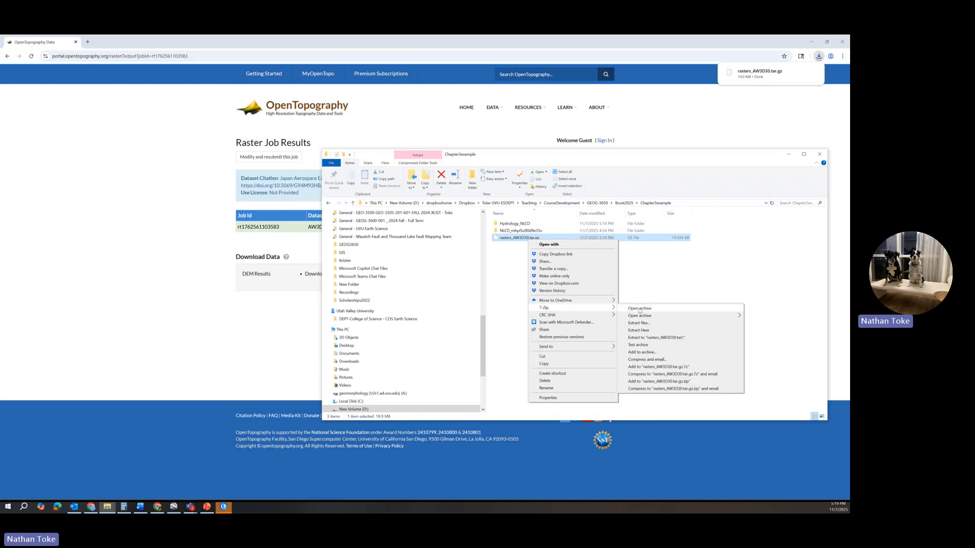
click(635, 330)
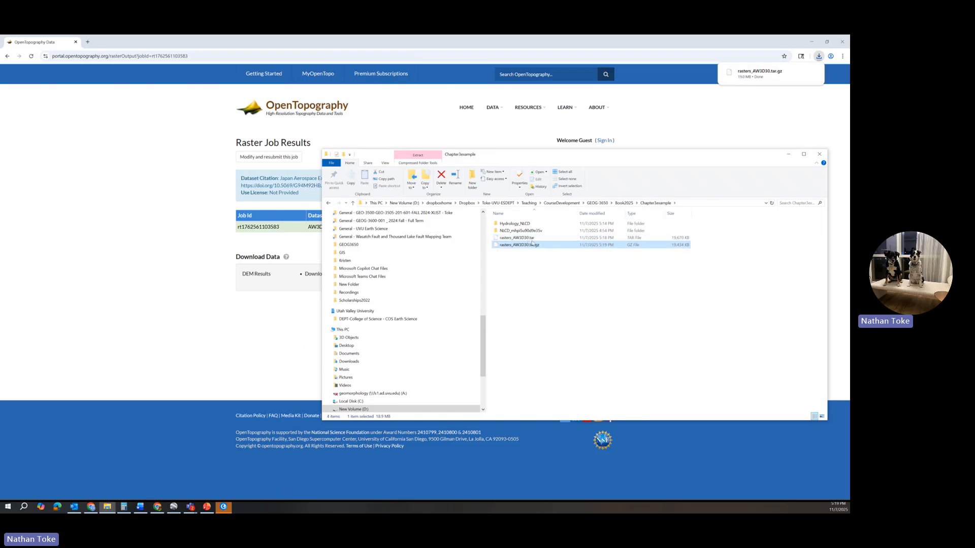
Extract rasters_AW3D30.tar into its current folder, Chapter3example, with 7-Zip.
click(531, 240)
right_click(531, 241)
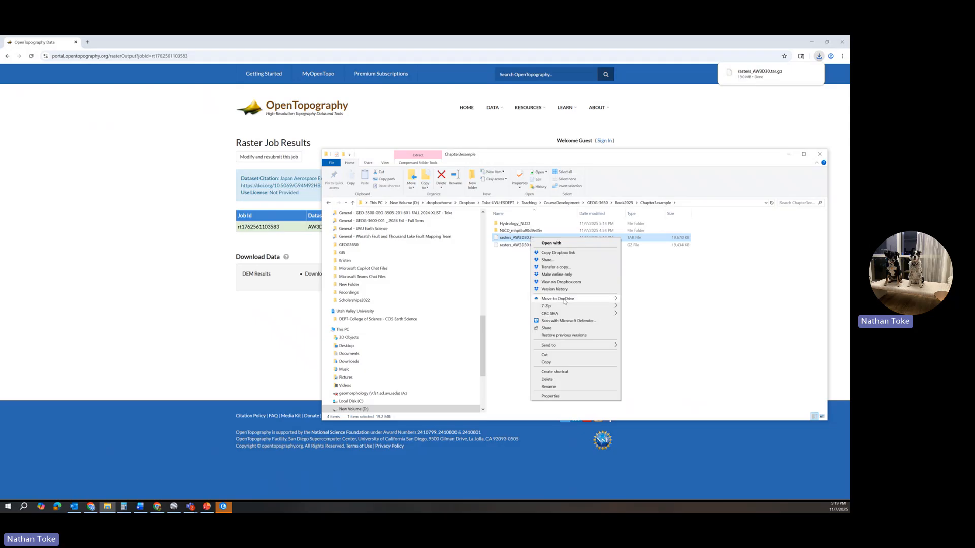
mouse_move(564, 307)
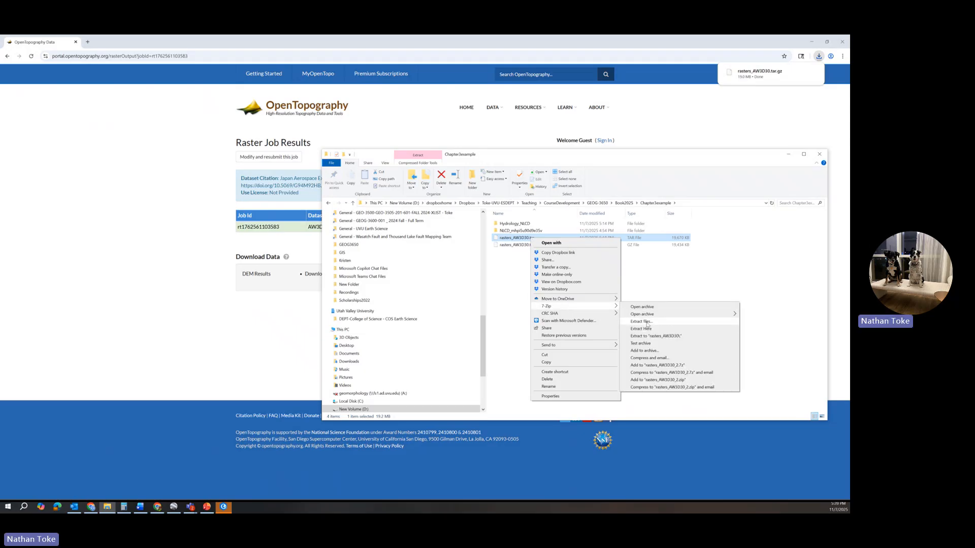
click(645, 330)
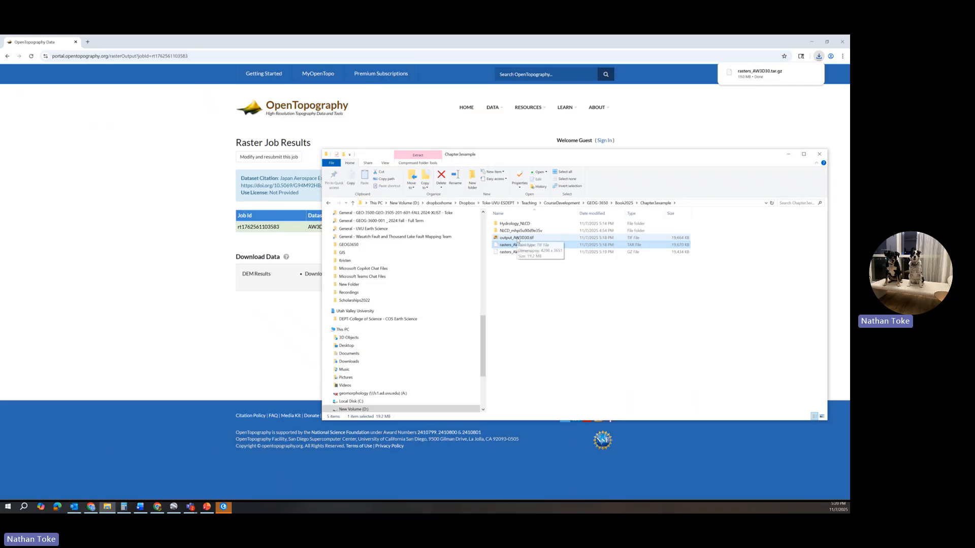
Delete the two leftover archives, rasters_AW3D30.tar and rasters_AW3D30.tar.gz, from the Chapter3example folder.
drag(537, 268, 511, 245)
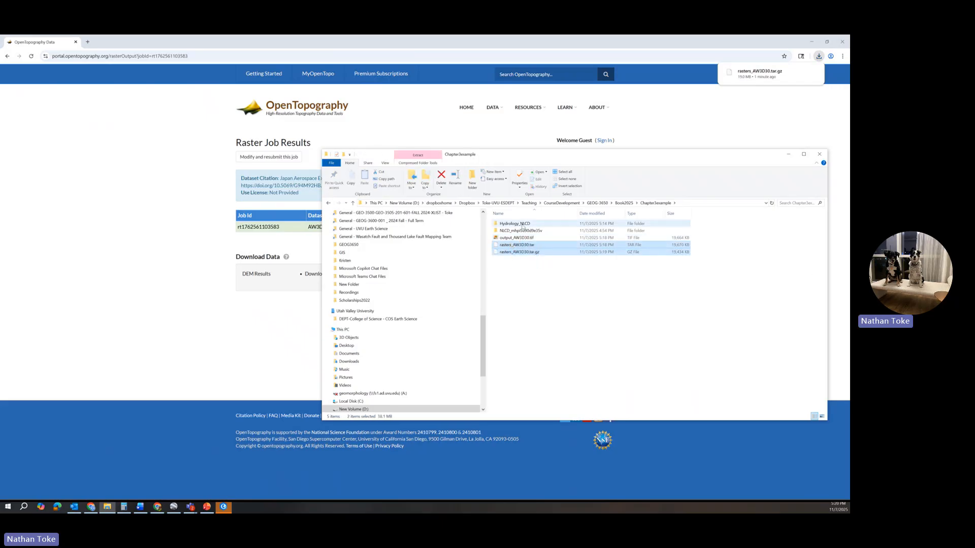
right_click(518, 249)
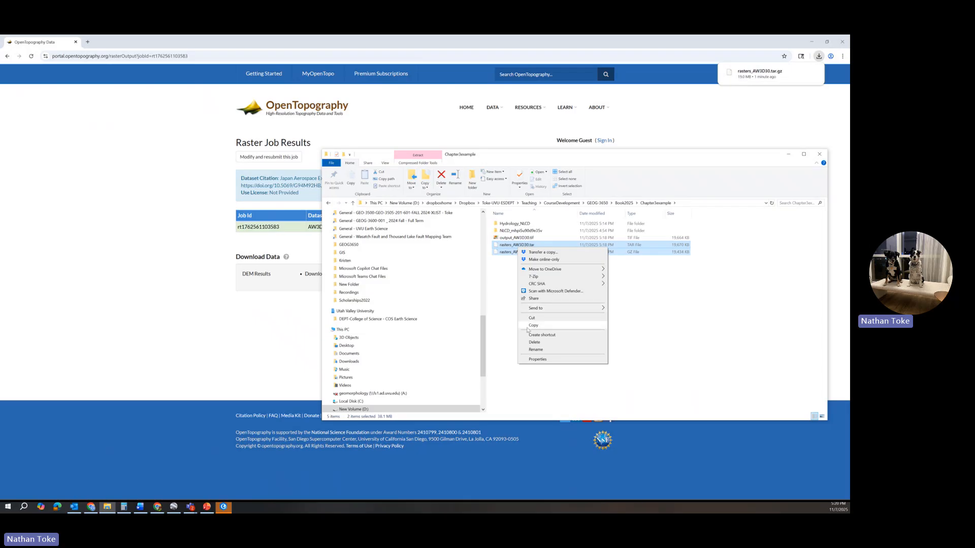
click(545, 343)
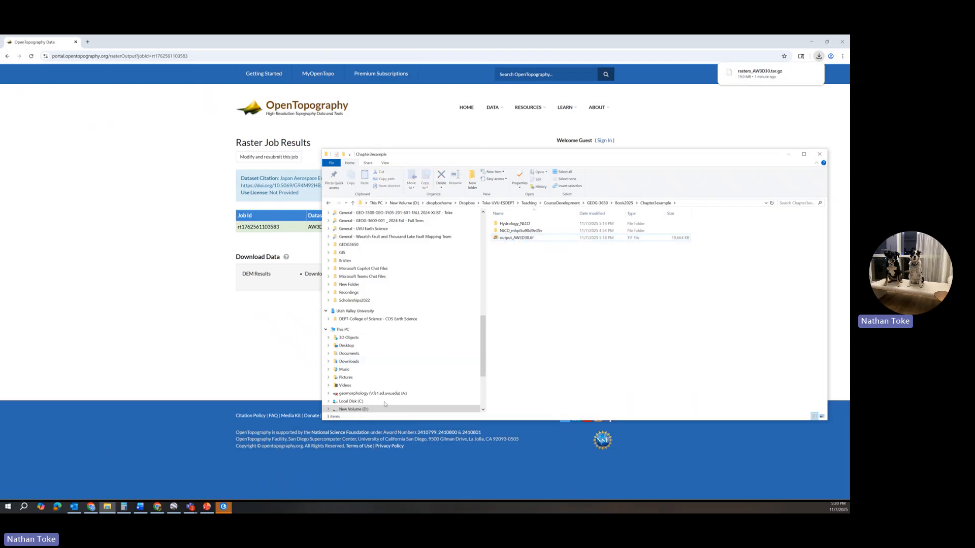
Add output_AW3D30.tif from the Chapter3example folder to the map of the Hydrology_NLCD project in ArcGIS Pro.
click(224, 507)
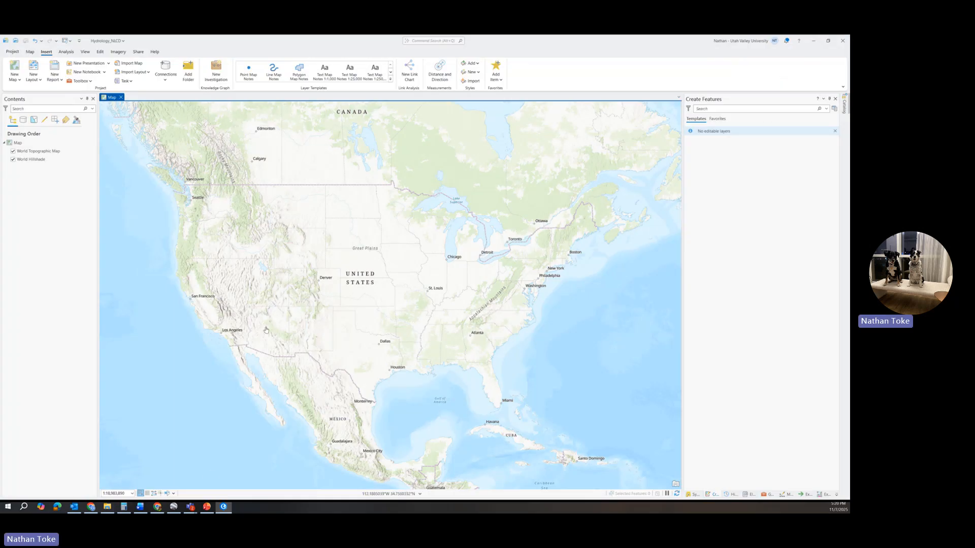
mouse_move(222, 510)
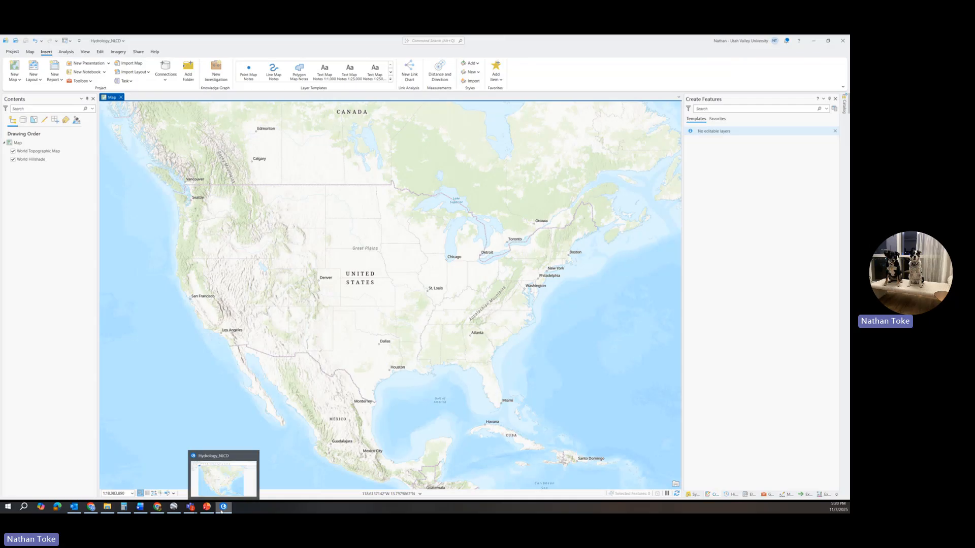
click(107, 507)
click(512, 238)
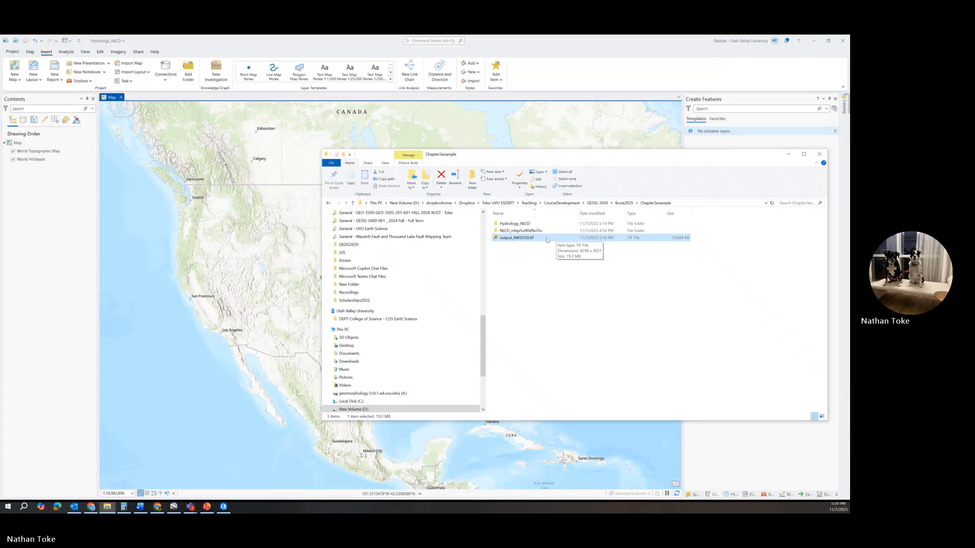
drag(547, 239, 189, 271)
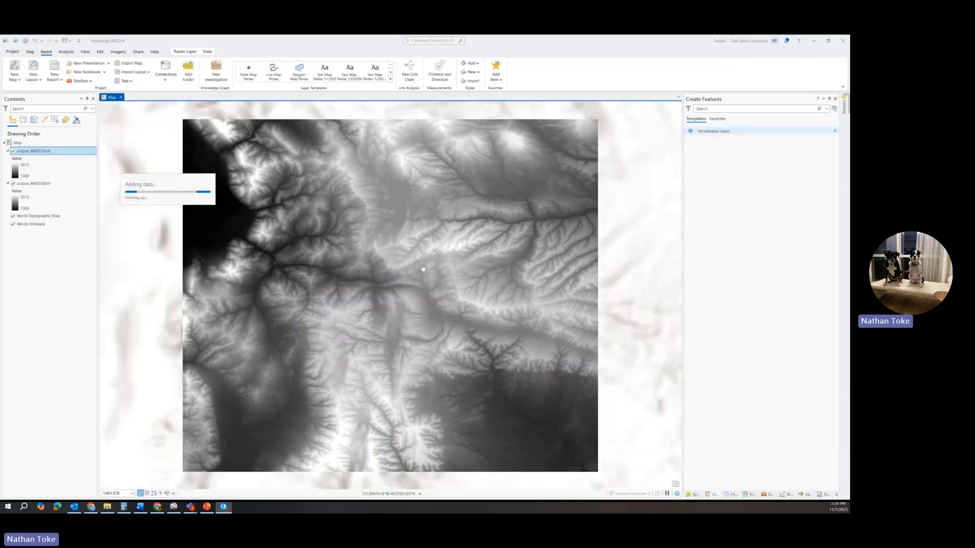
Remove the duplicate output_AW3D30.tif layer from the map and check the remaining raster's location against the basemap.
right_click(41, 183)
click(58, 196)
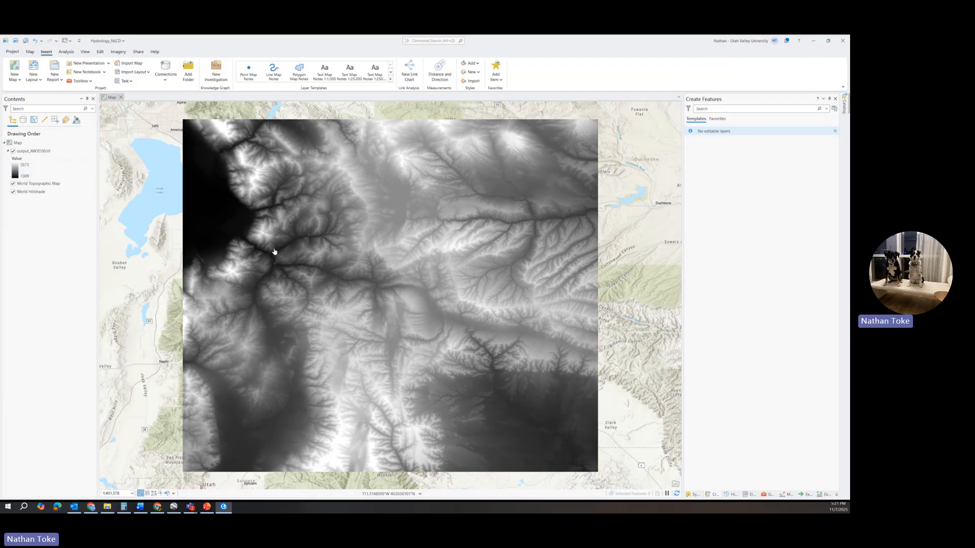
scroll(275, 252, down, 5)
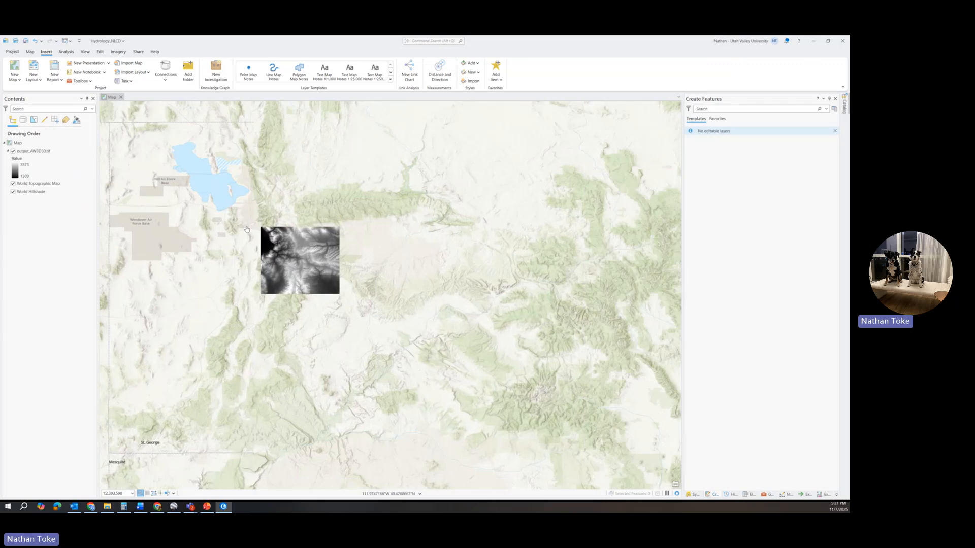
scroll(246, 229, up, 4)
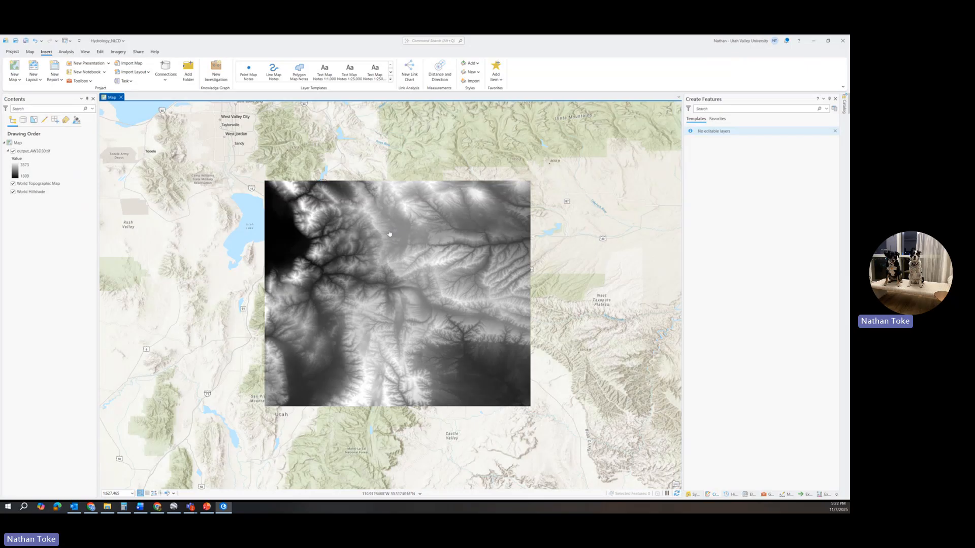
Open the geoprocessing tools and list the available toolboxes.
click(81, 80)
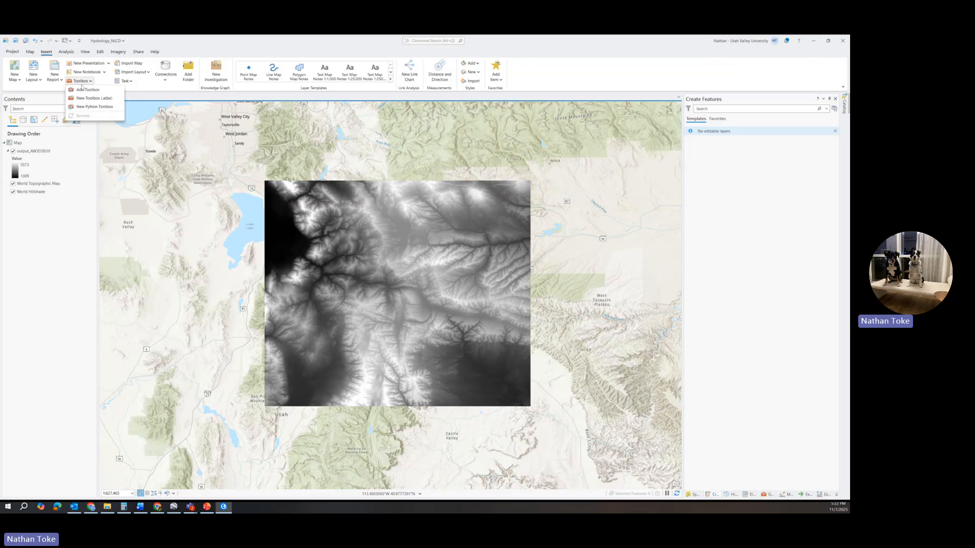
click(70, 53)
click(71, 53)
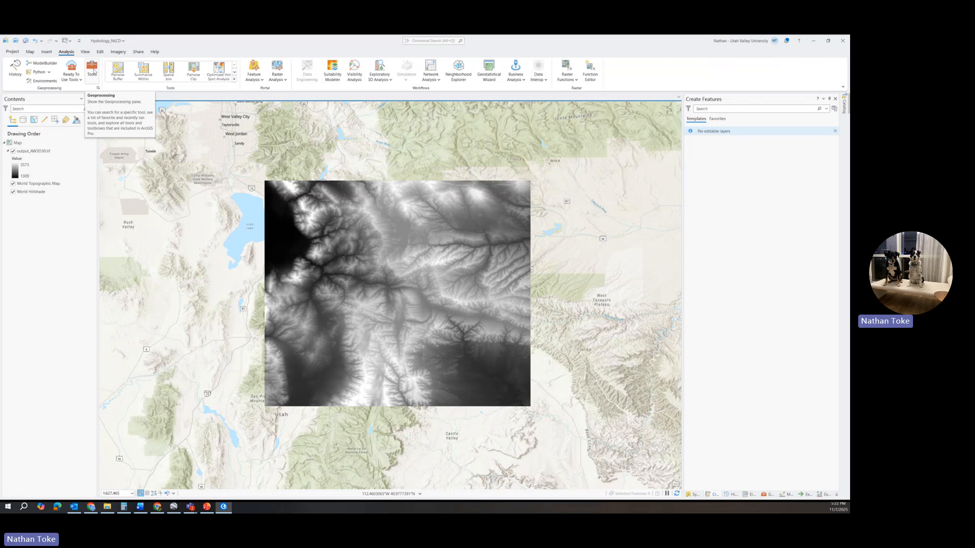
click(92, 69)
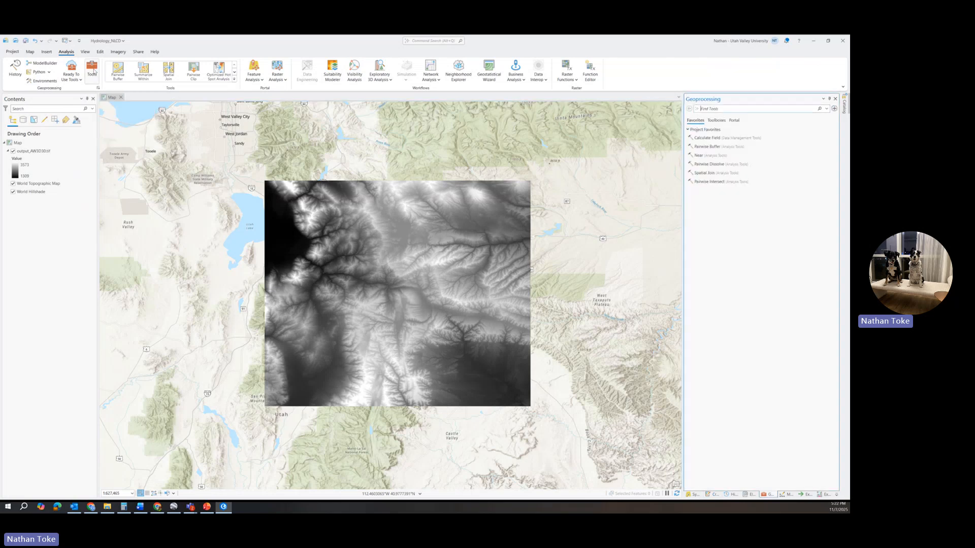
click(717, 121)
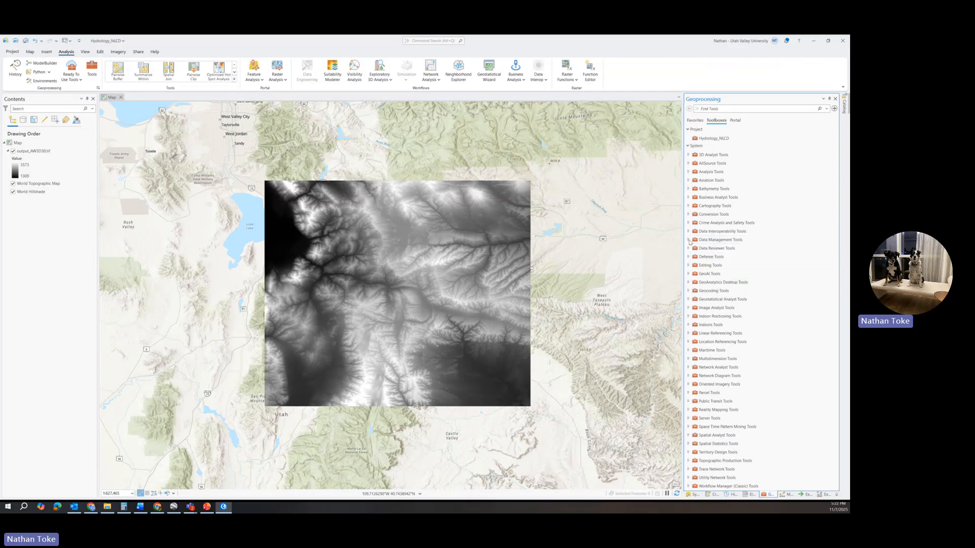
Look through the Raster toolsets of the Data Management Tools for a tool to project the raster.
click(688, 240)
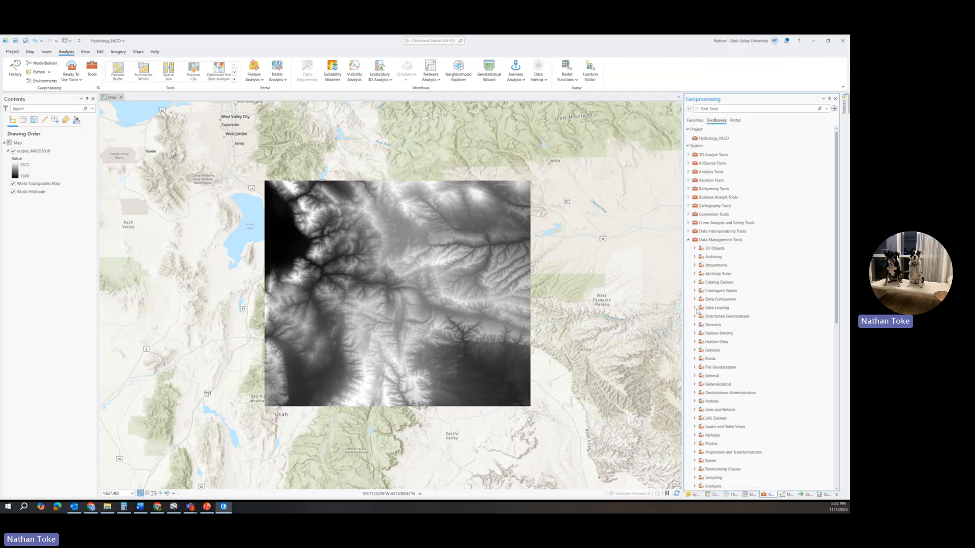
scroll(698, 310, down, 2)
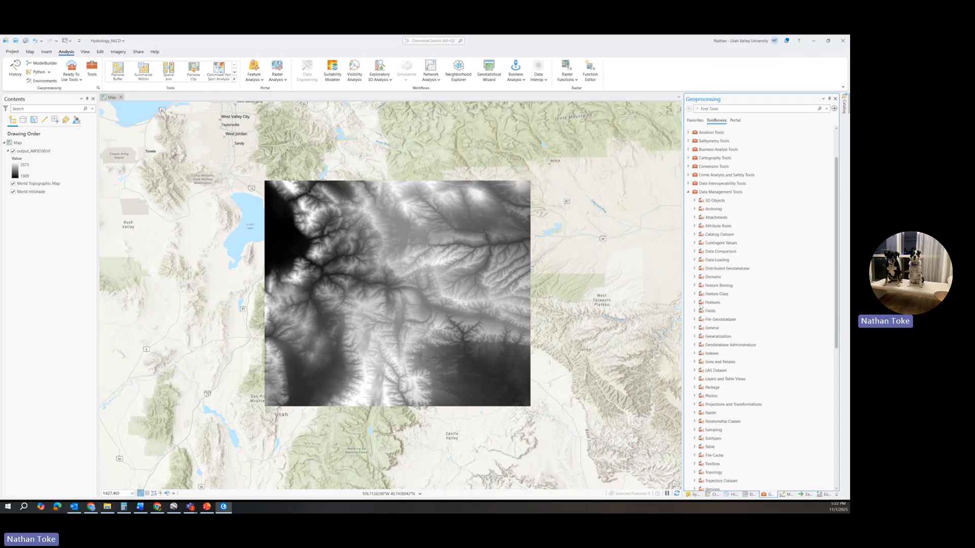
click(694, 413)
scroll(732, 356, down, 1)
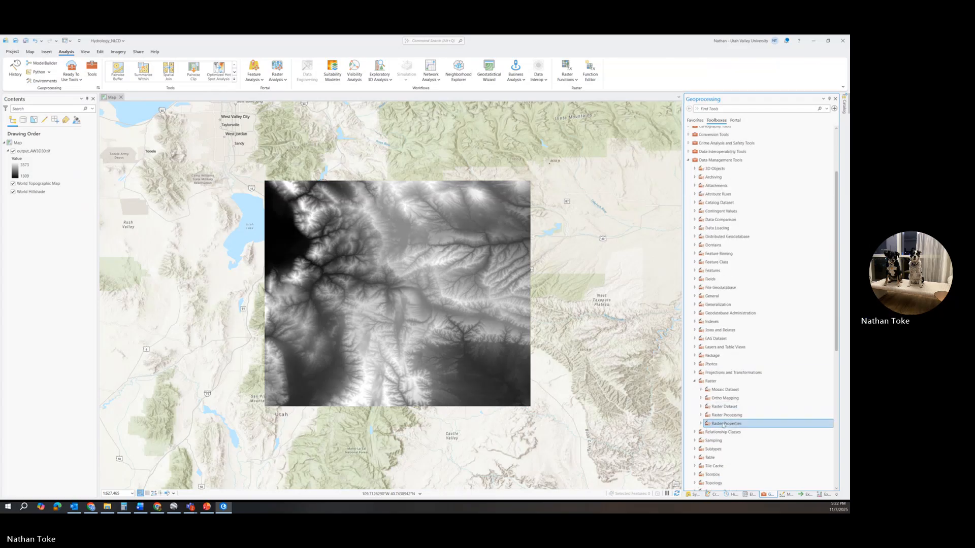
click(702, 406)
scroll(742, 360, down, 1)
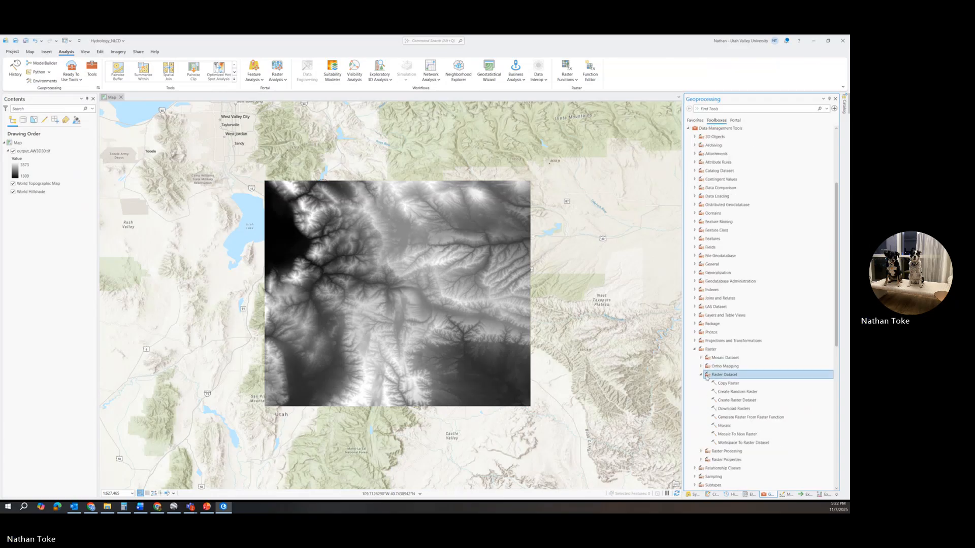
click(703, 375)
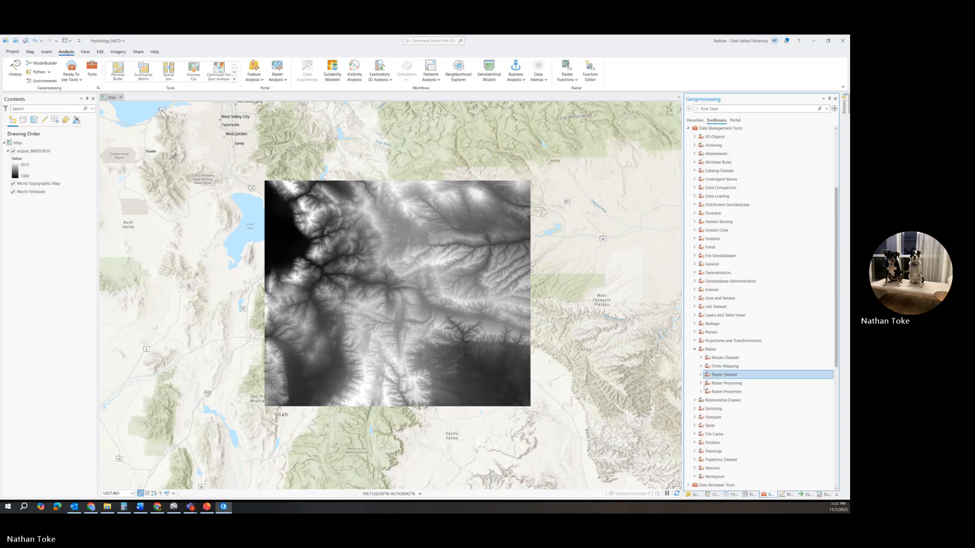
scroll(702, 384, up, 4)
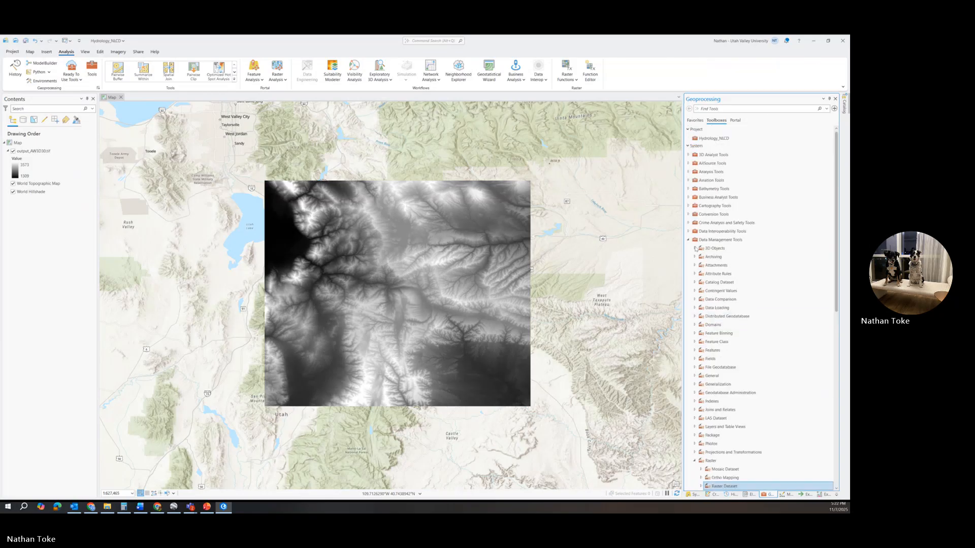
click(689, 240)
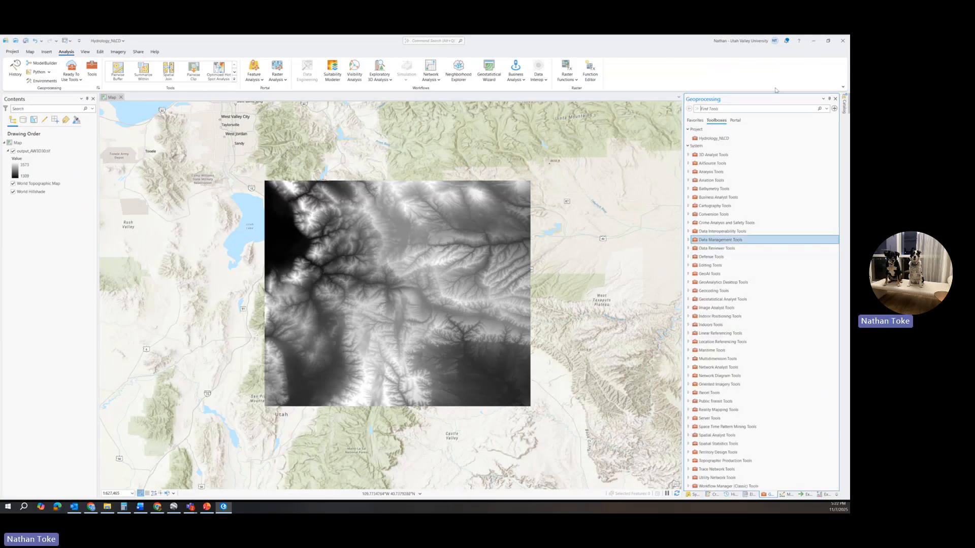
Search the geoprocessing tools for "project raster" and open Project Raster from the Raster toolset of Projections and Transformations.
text(project raster)
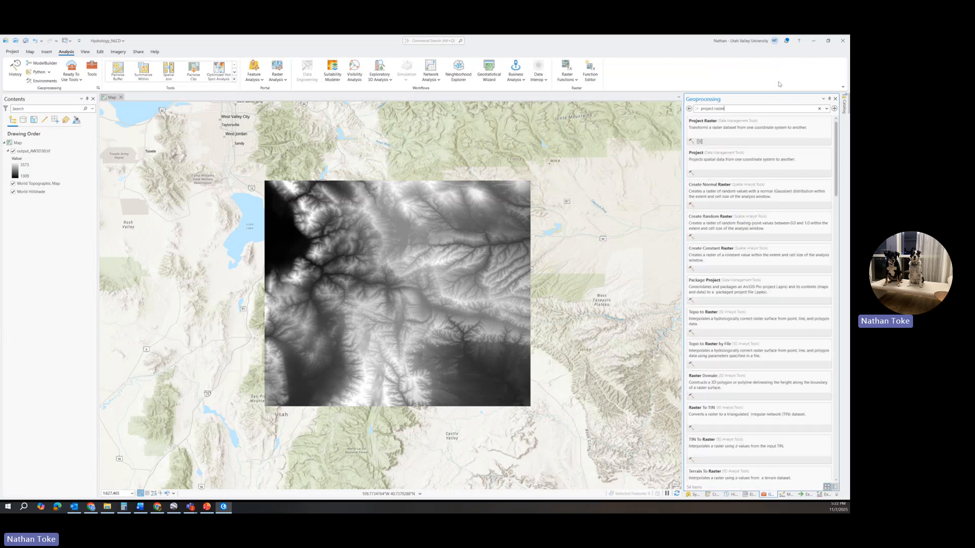
click(743, 122)
scroll(734, 337, down, 1)
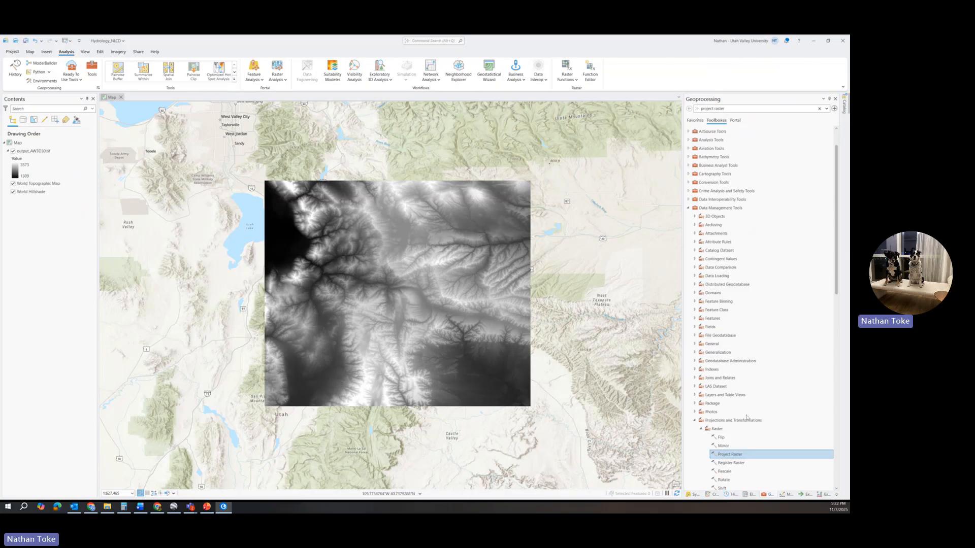
click(712, 208)
click(751, 420)
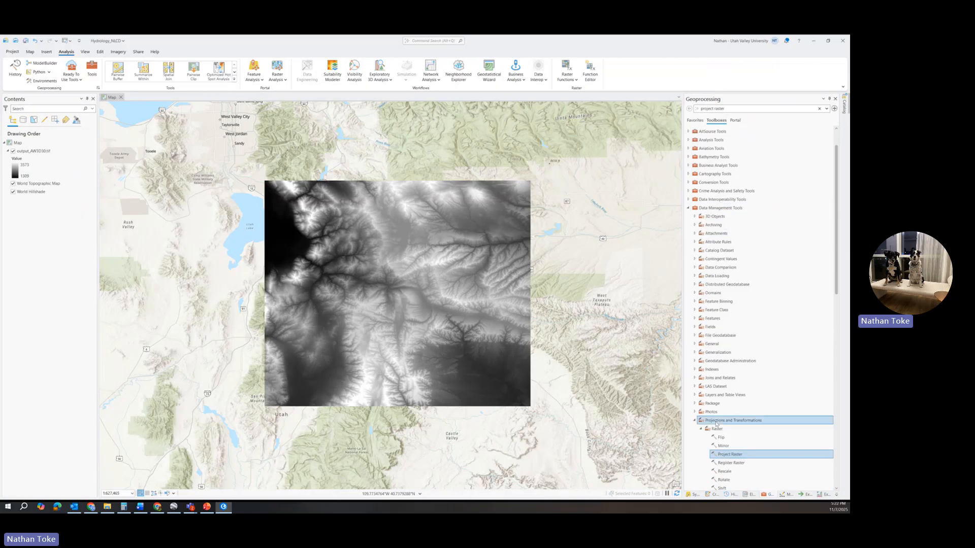
scroll(753, 423, down, 1)
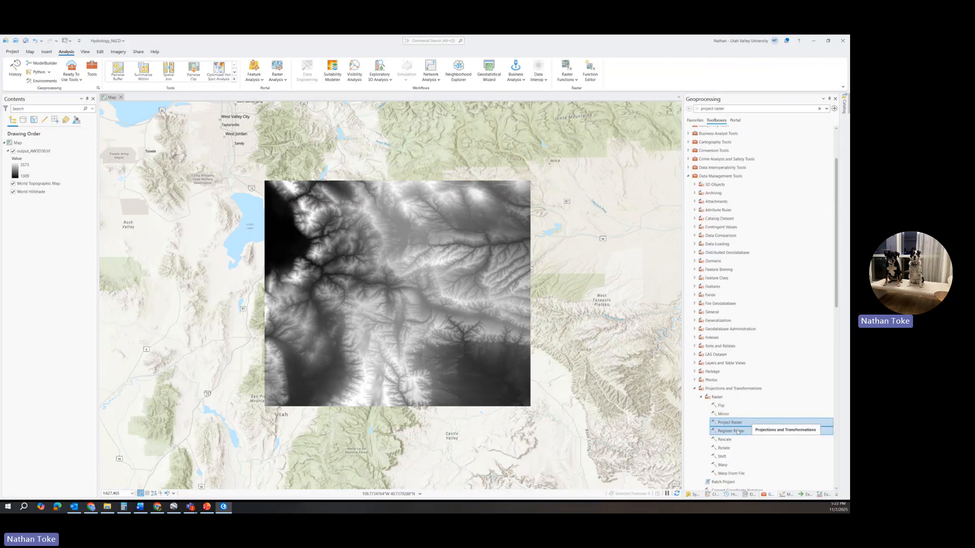
scroll(739, 416, down, 1)
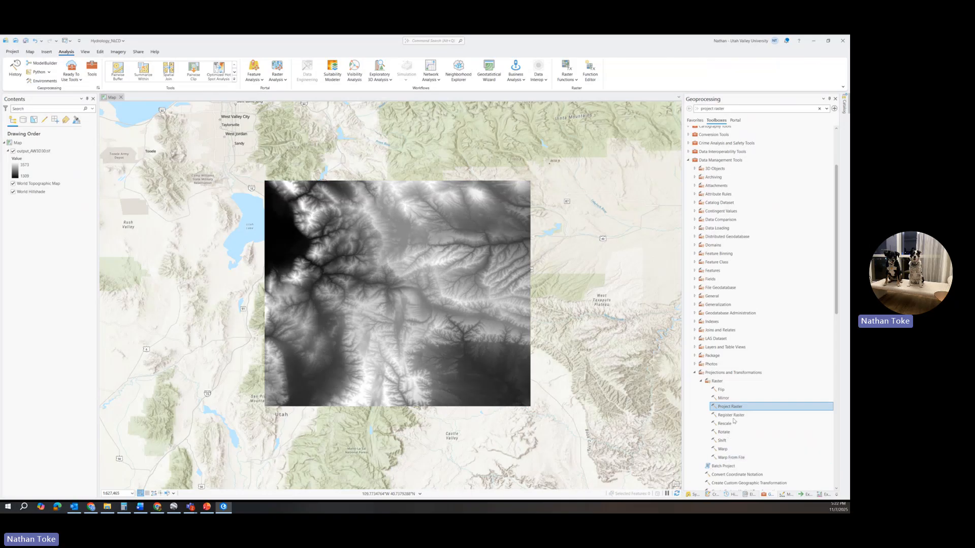
double_click(728, 408)
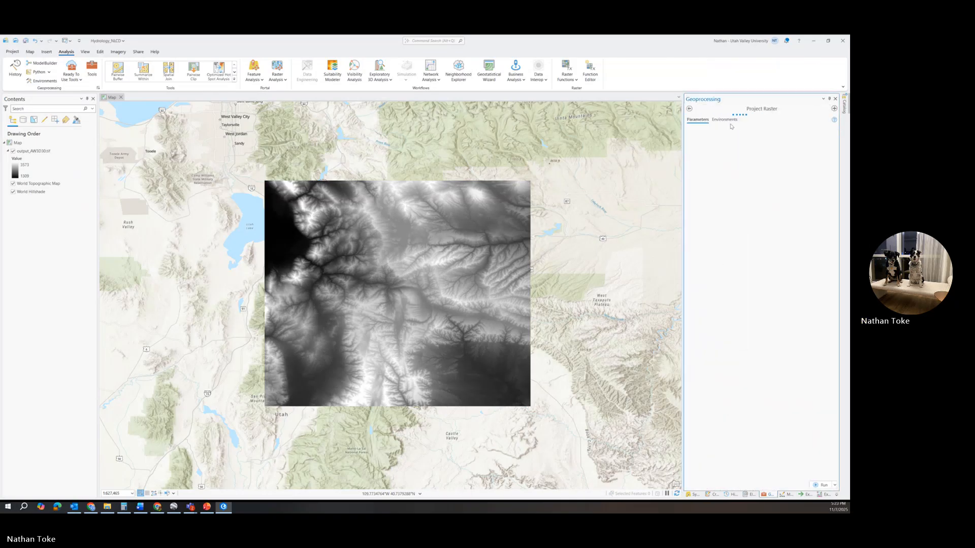
Set output_AW3D30.tif as the input raster and open the selection of an output coordinate system.
click(825, 136)
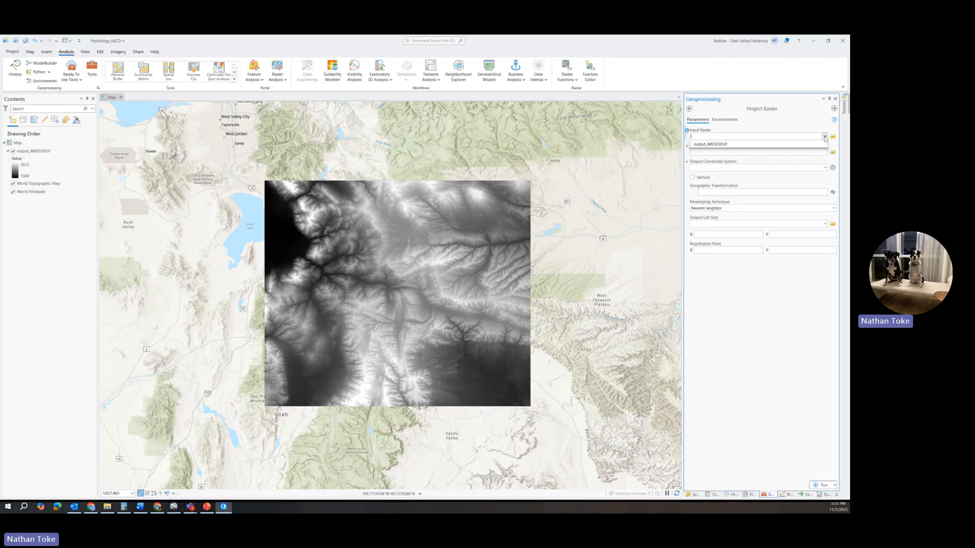
click(810, 148)
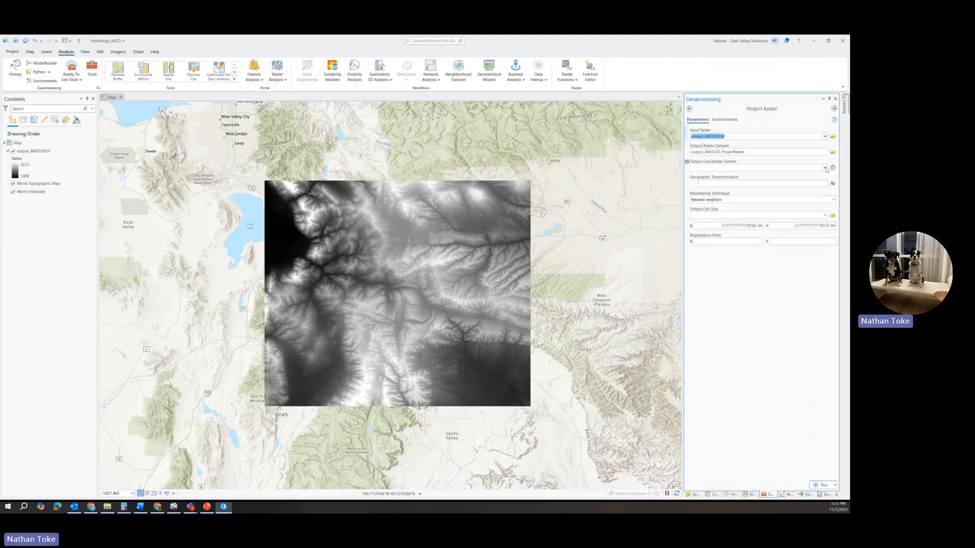
click(824, 168)
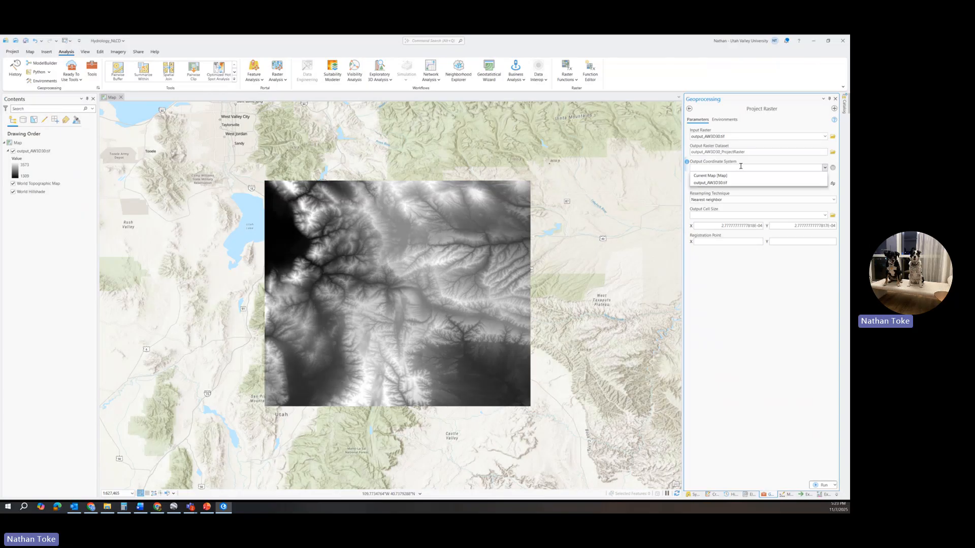
click(832, 167)
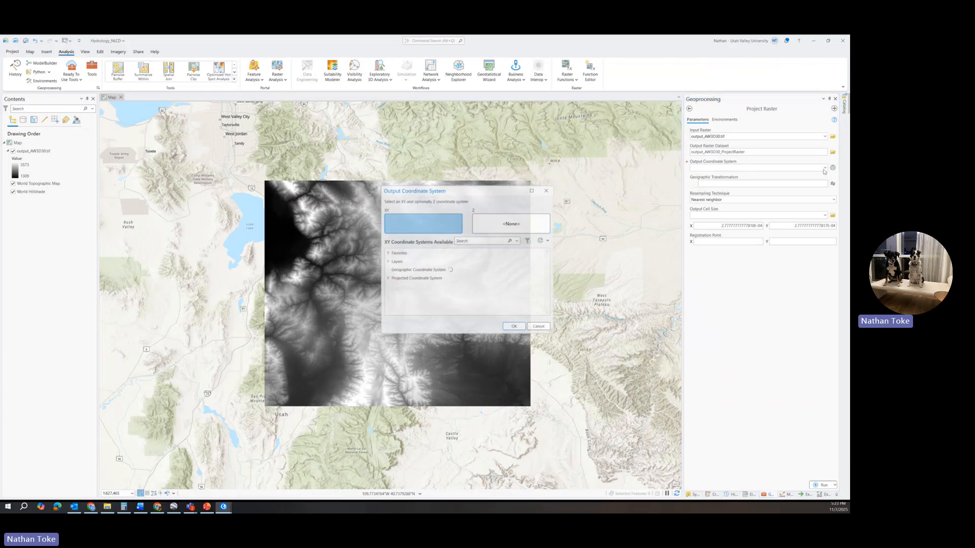
Choose NAD 1983 (2011) UTM Zone 12N from the projected North America UTM systems as the output coordinate system.
click(388, 278)
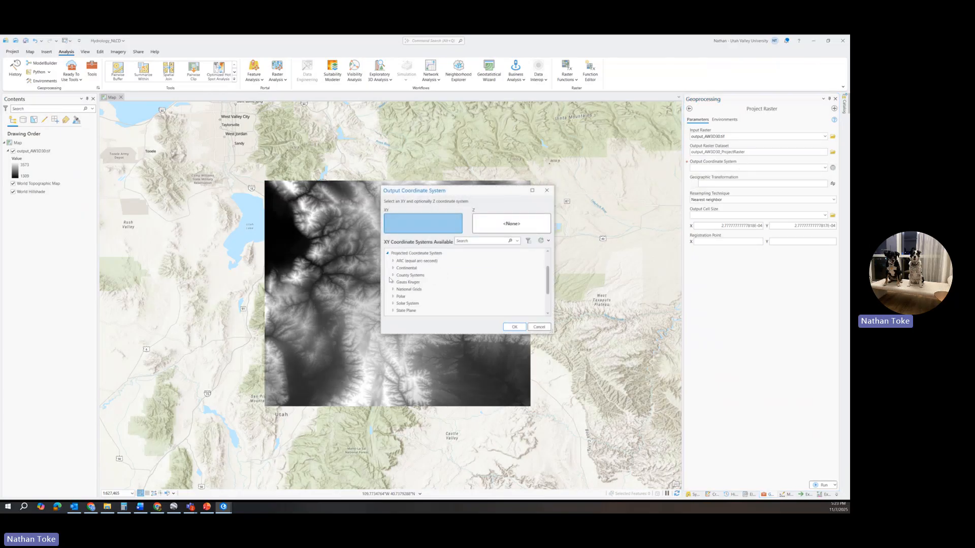
scroll(397, 279, down, 3)
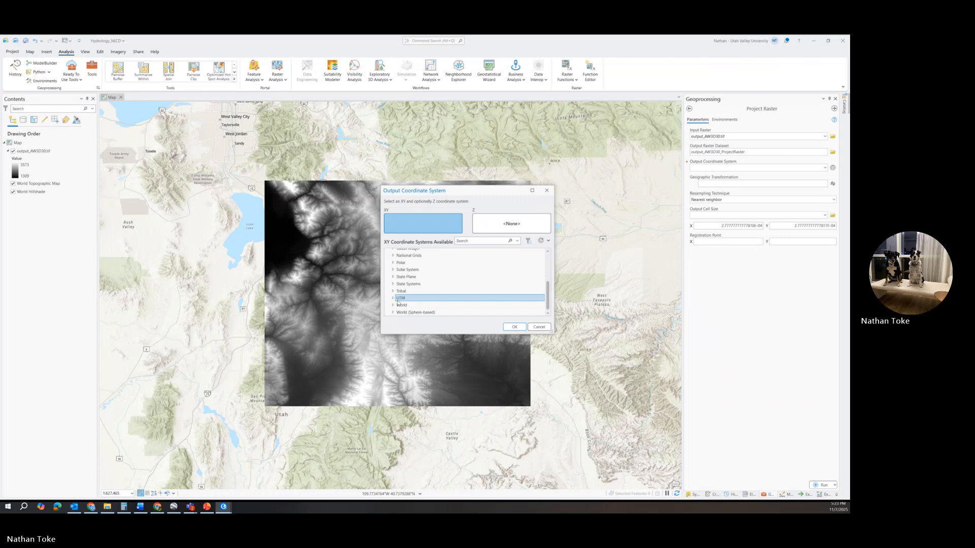
click(393, 298)
scroll(431, 297, down, 5)
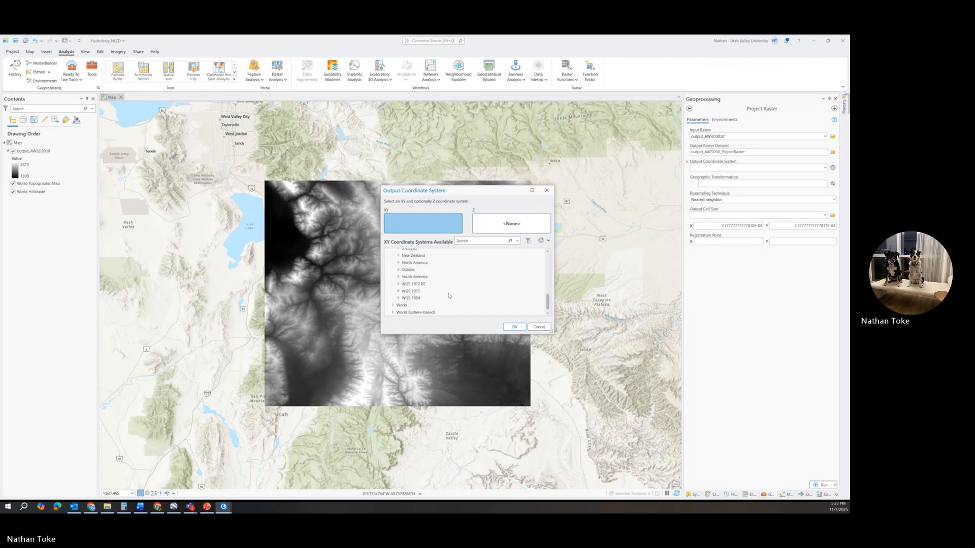
scroll(449, 295, up, 2)
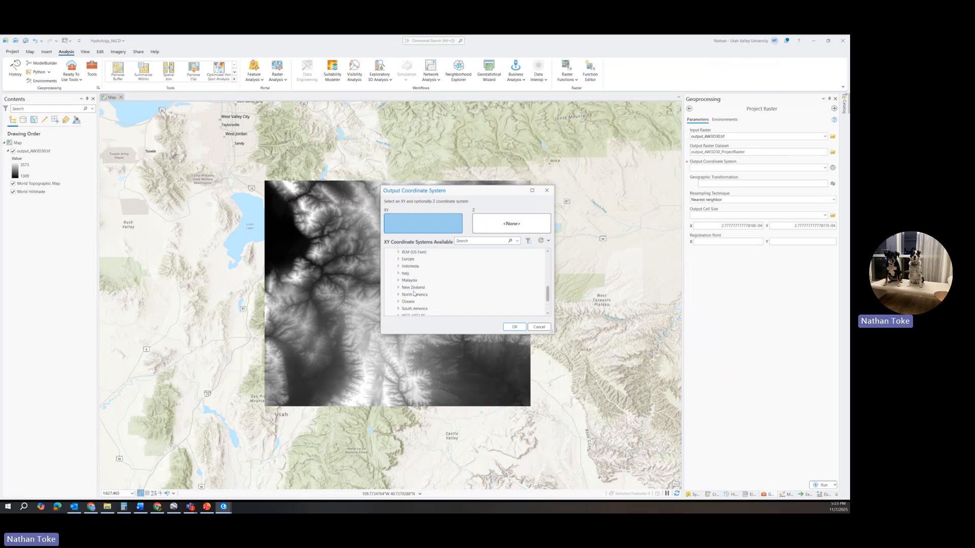
click(398, 295)
scroll(446, 290, down, 3)
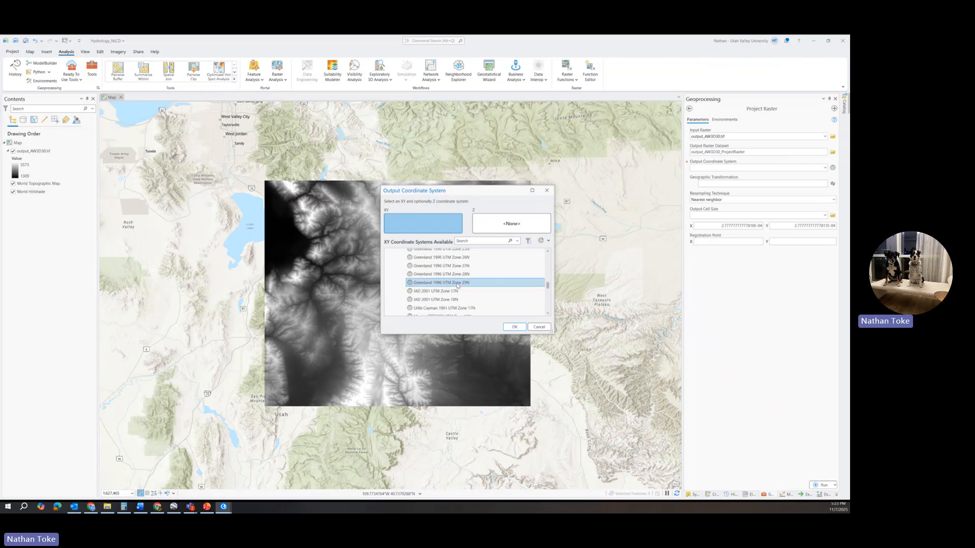
scroll(457, 287, down, 1)
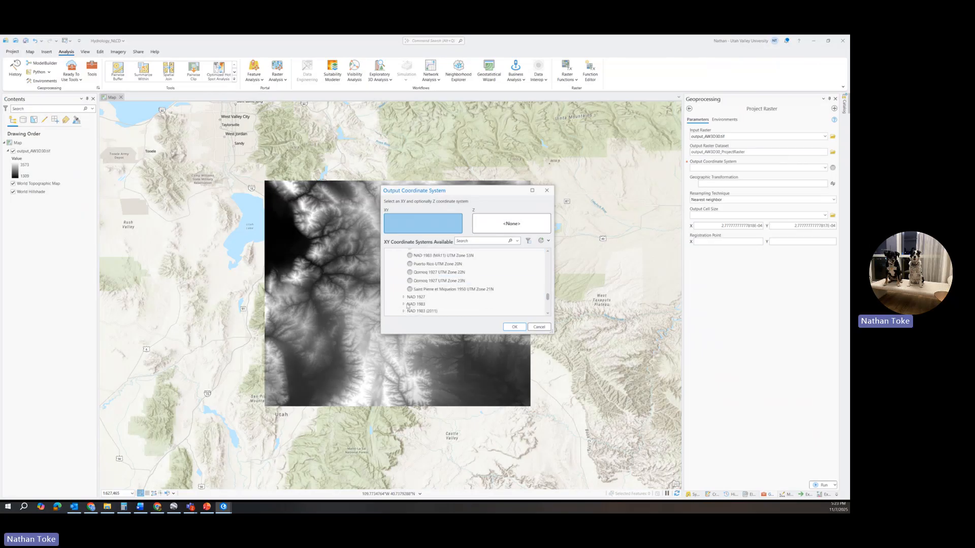
scroll(408, 307, down, 1)
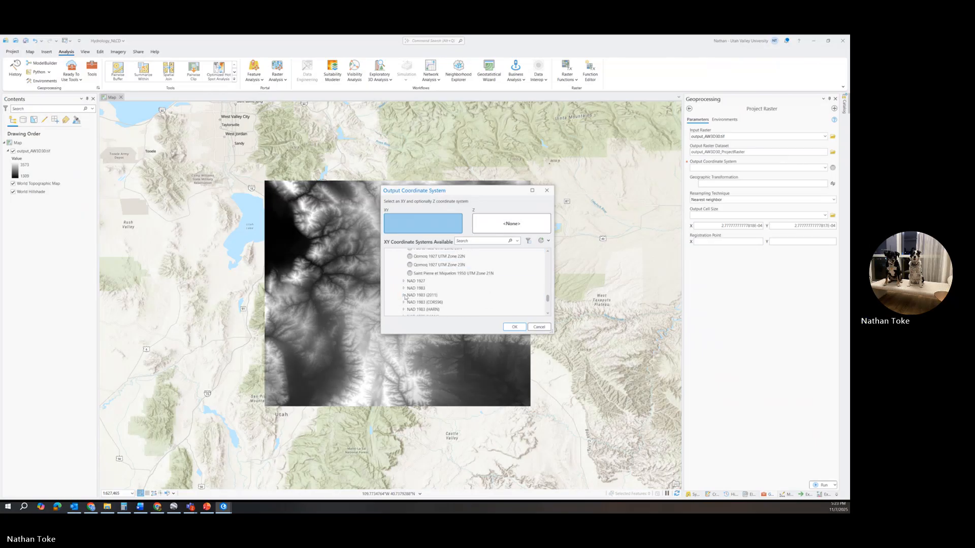
click(405, 295)
scroll(457, 289, down, 3)
click(474, 289)
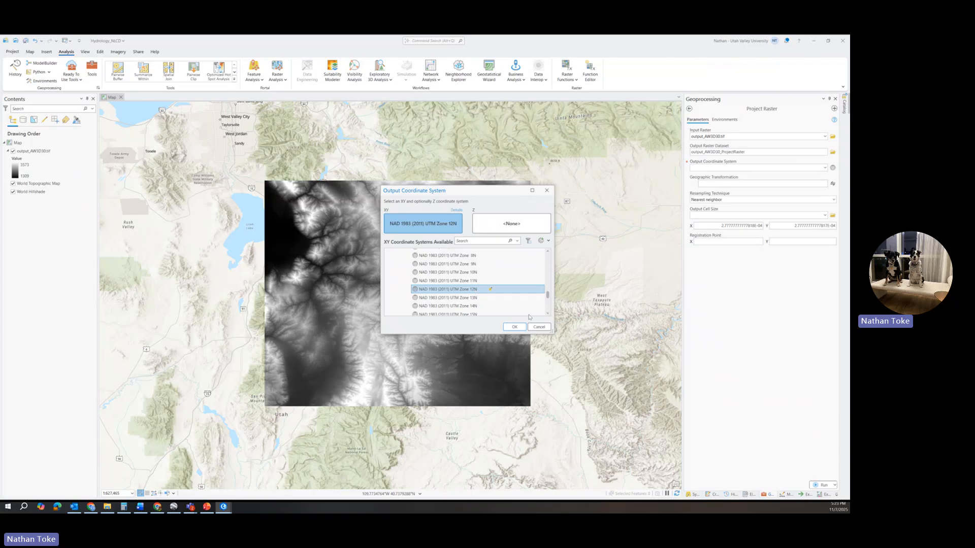
click(514, 327)
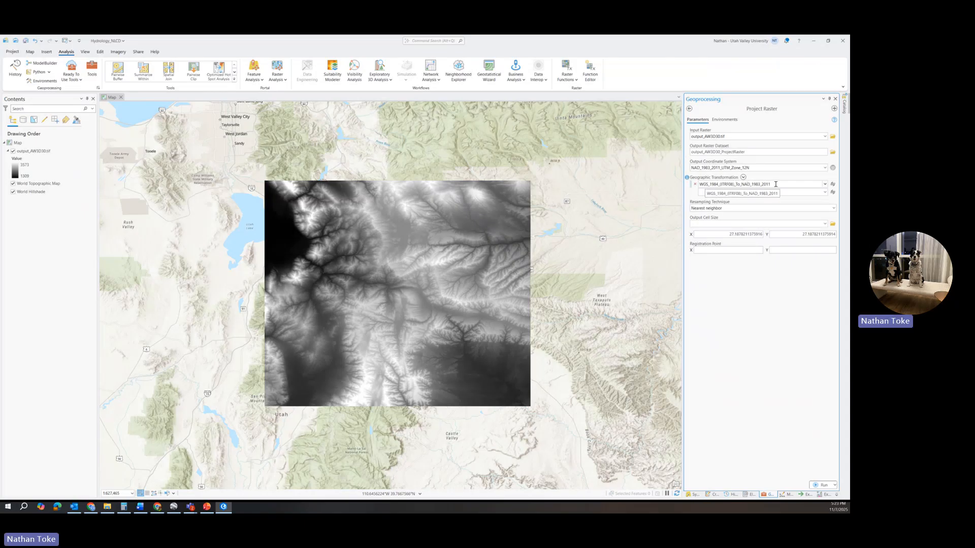
Set the resampling technique to bilinear interpolation.
click(833, 208)
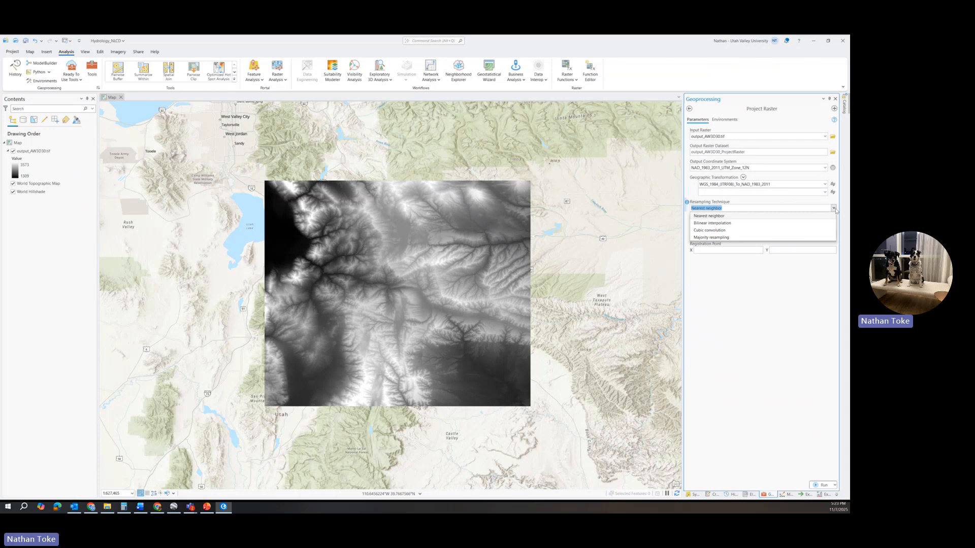
click(707, 230)
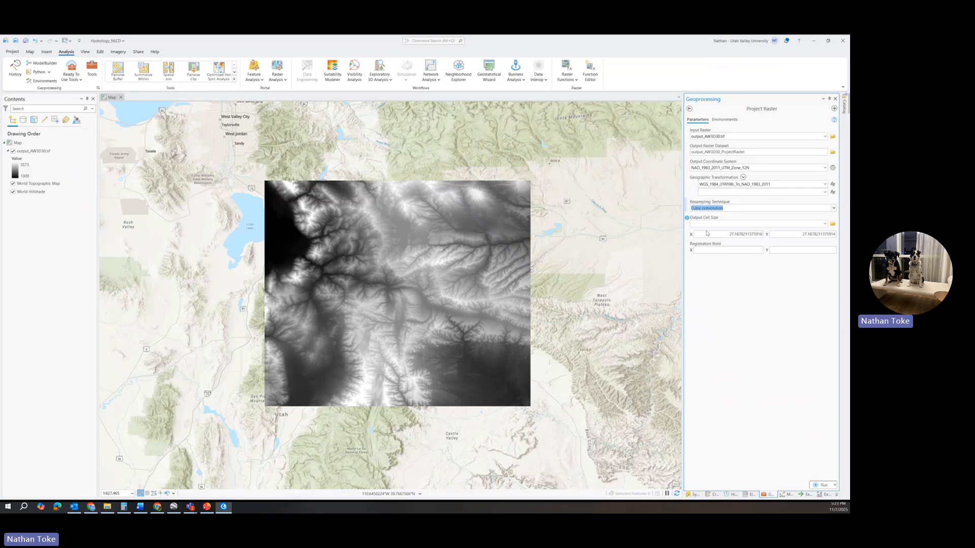
mouse_move(686, 203)
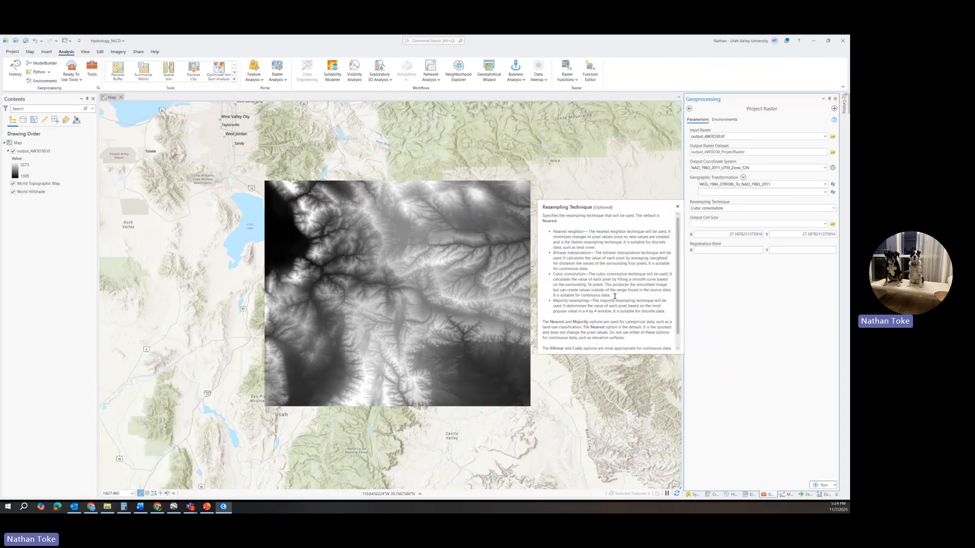
click(831, 209)
click(717, 222)
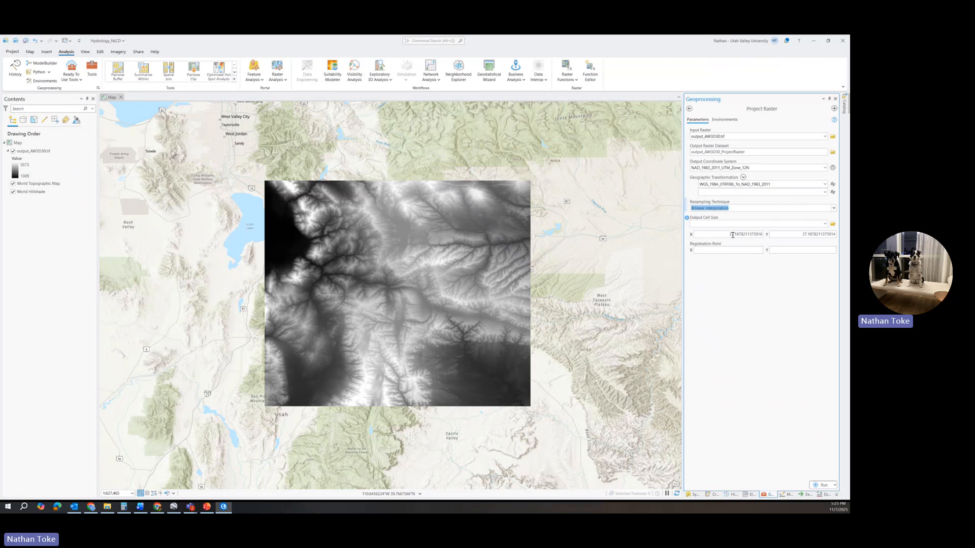
Set the output cell size to 27.2 in X and Y and run Project Raster.
click(737, 234)
drag(736, 235, 775, 237)
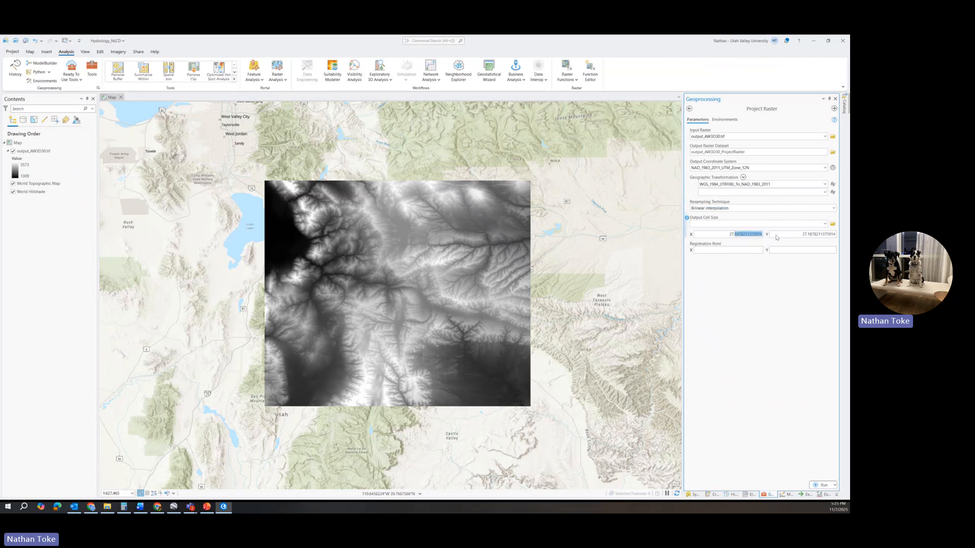
text(27.2)
drag(806, 235, 836, 235)
text(2)
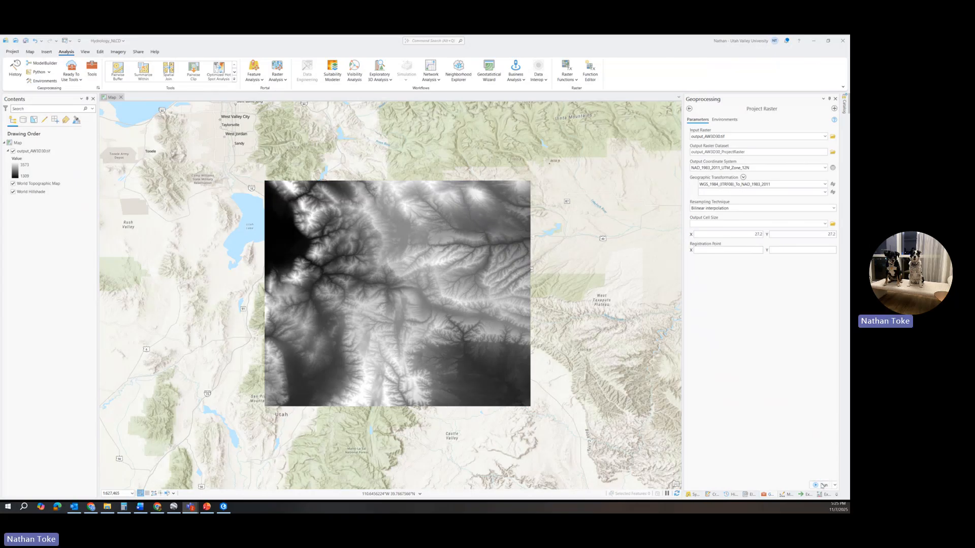
click(823, 485)
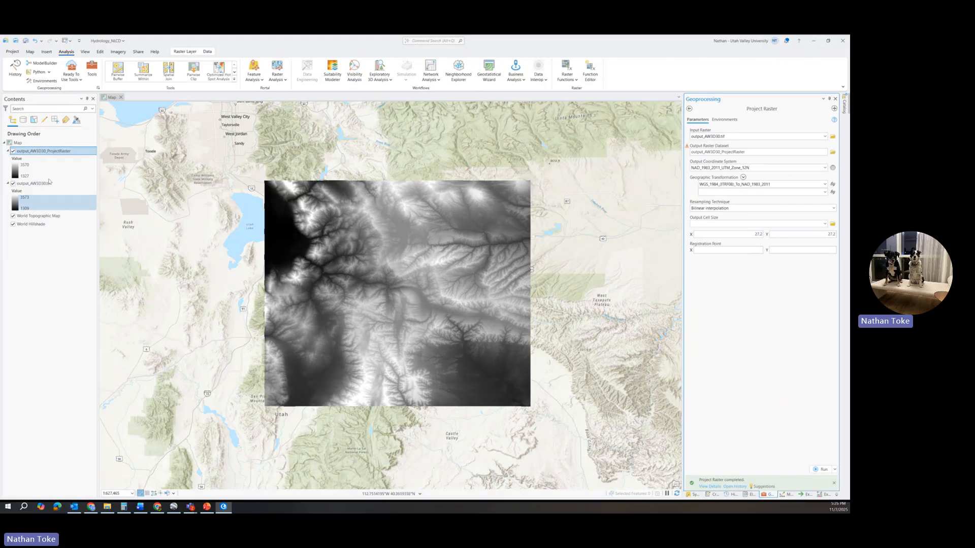
Hide the original output_AW3D30.tif layer in the map.
right_click(21, 143)
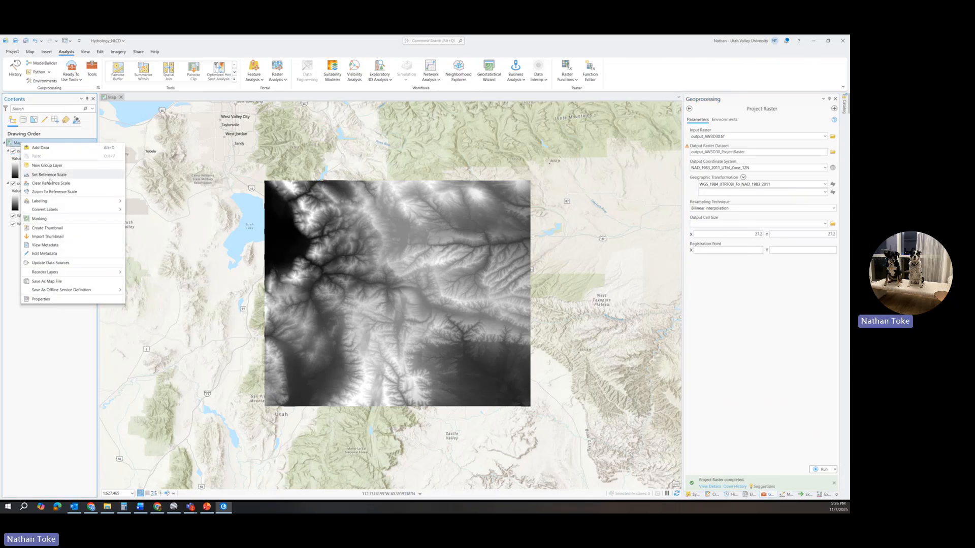
click(20, 185)
click(13, 183)
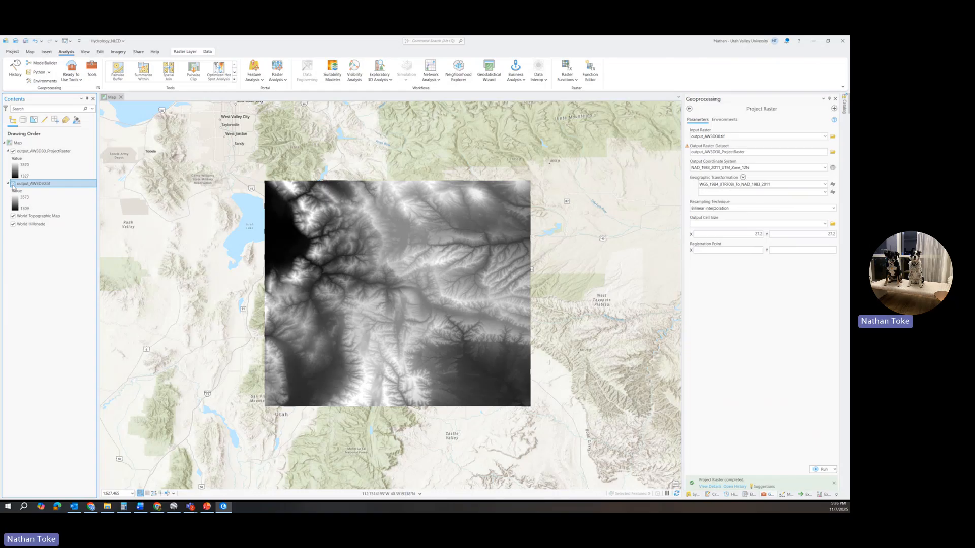
right_click(39, 151)
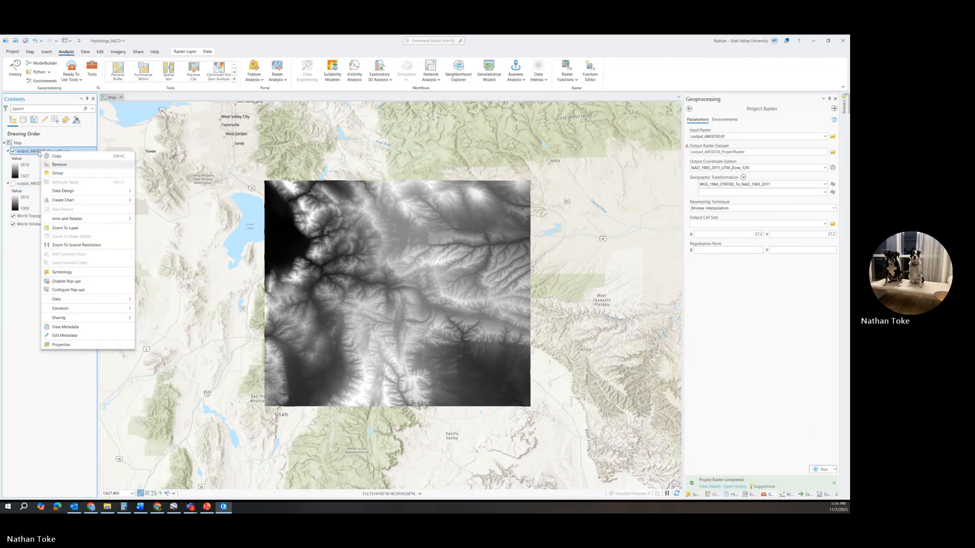
mouse_move(75, 301)
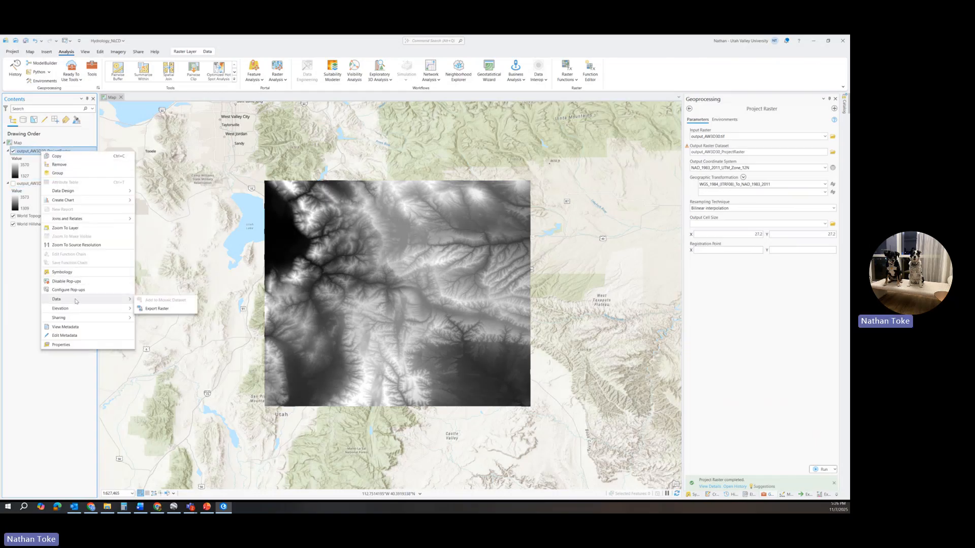
click(61, 344)
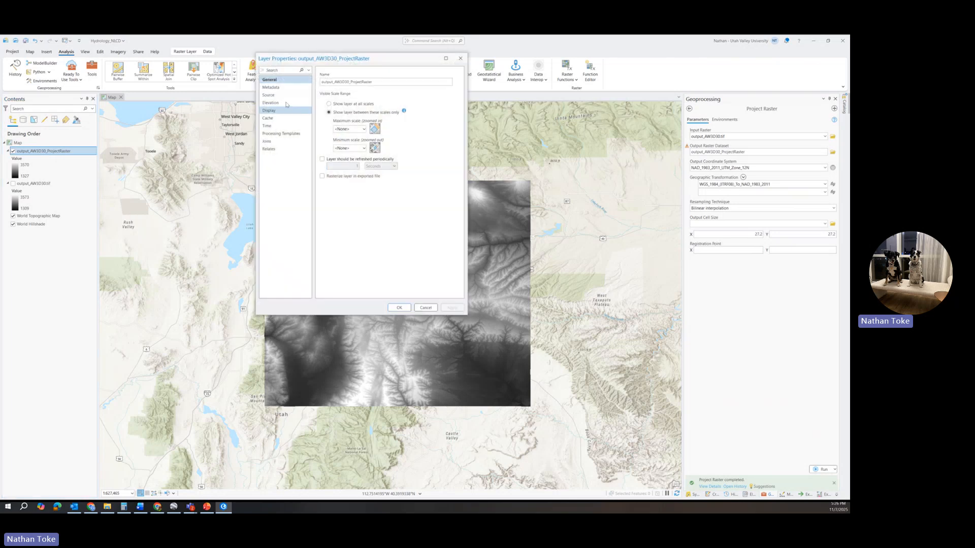
click(460, 59)
Set the map's coordinate system to NAD 1983 (2011) UTM Zone 12N, matching the projected raster layer.
right_click(17, 142)
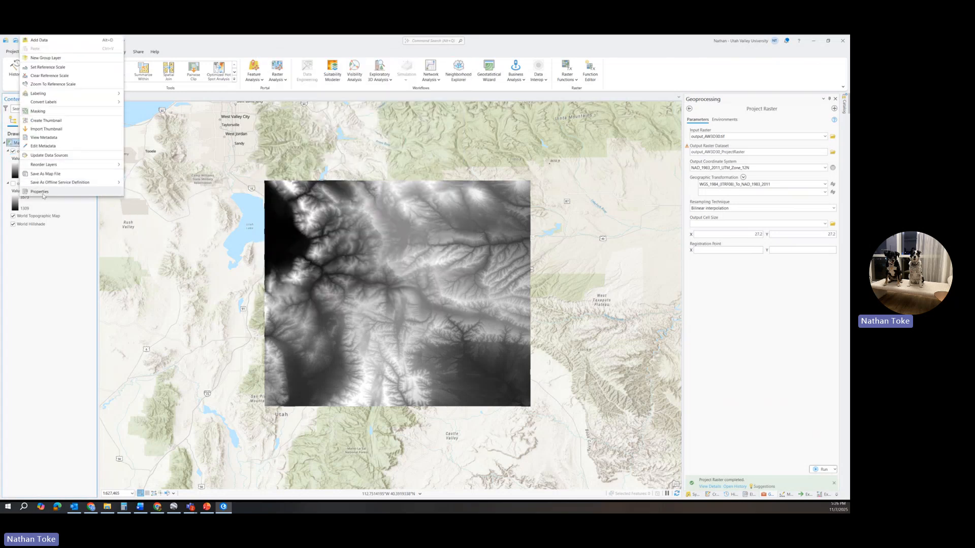
click(49, 192)
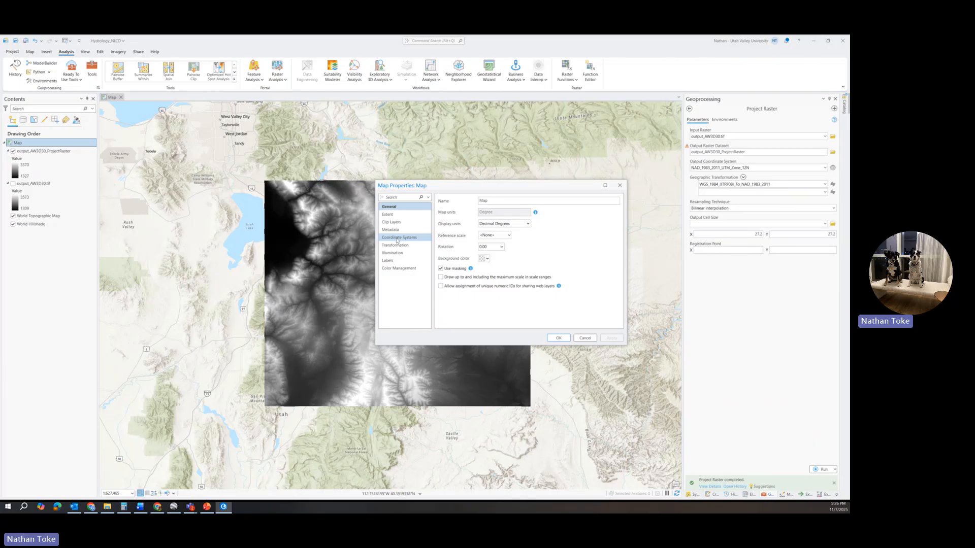
click(397, 238)
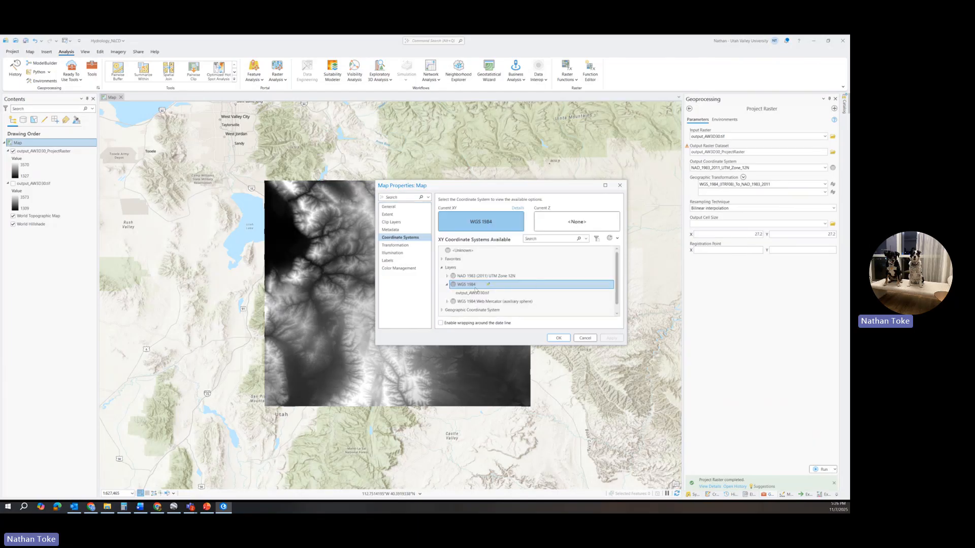
click(500, 275)
click(607, 337)
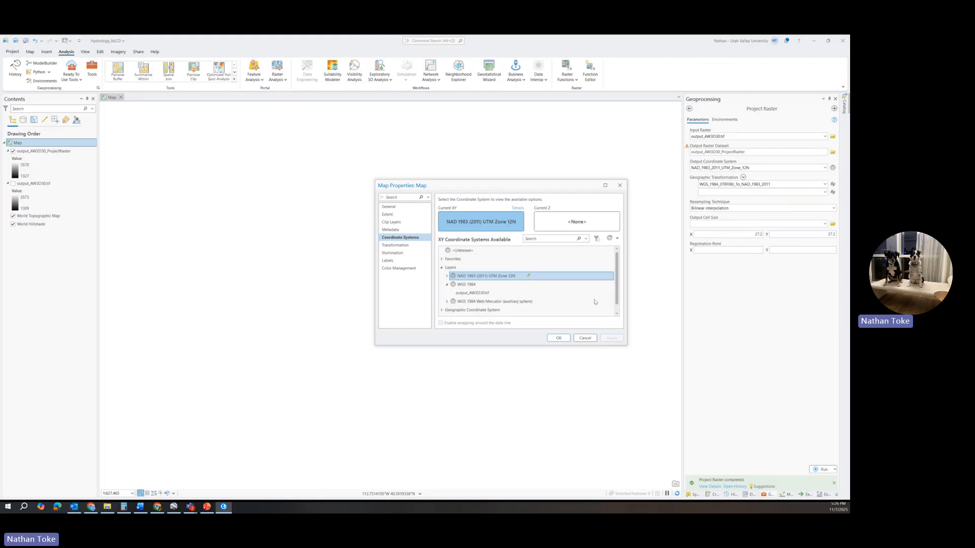
click(558, 338)
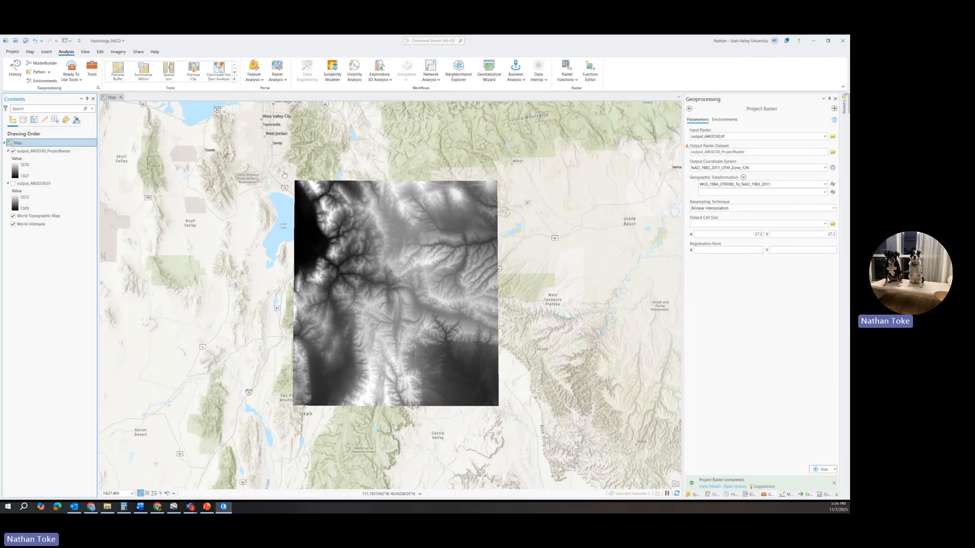
Remove the original unprojected output_AW3D30.tif layer from the map.
right_click(22, 185)
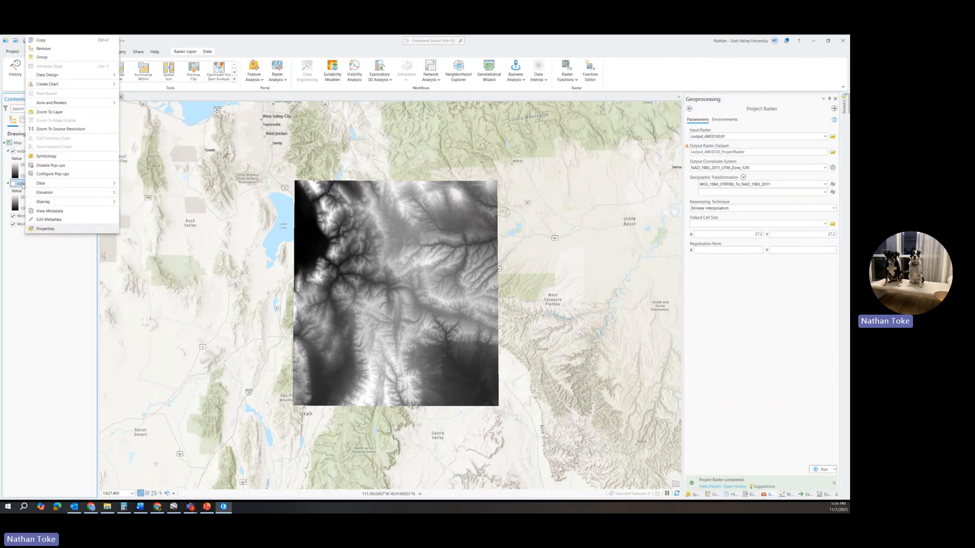
click(46, 58)
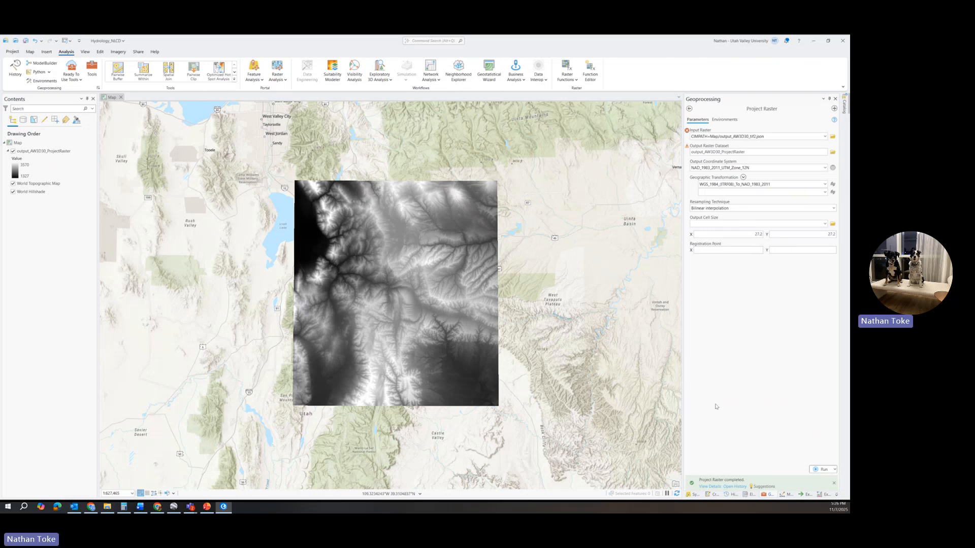
Return to the geoprocessing toolboxes, collapse Data Management Tools and list the toolsets of Spatial Analyst Tools.
click(766, 494)
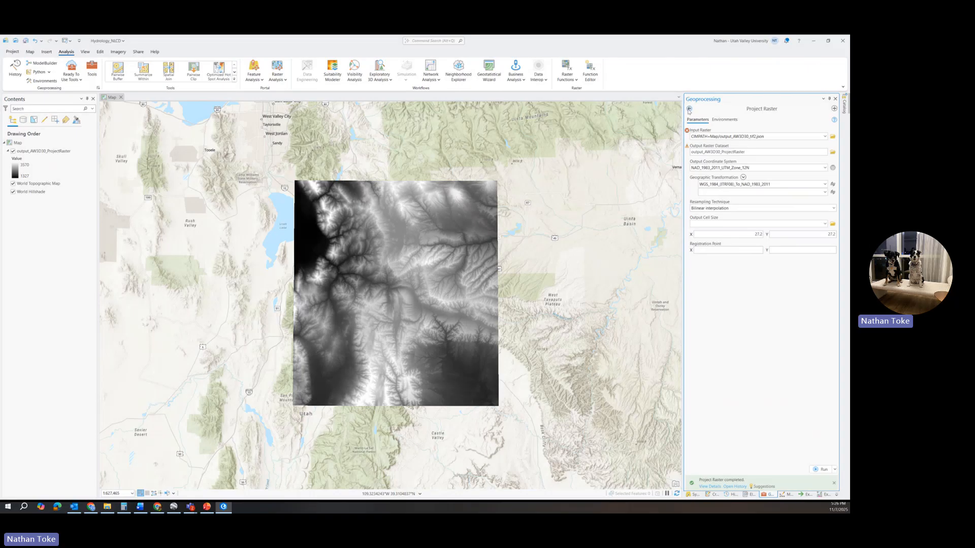
click(689, 109)
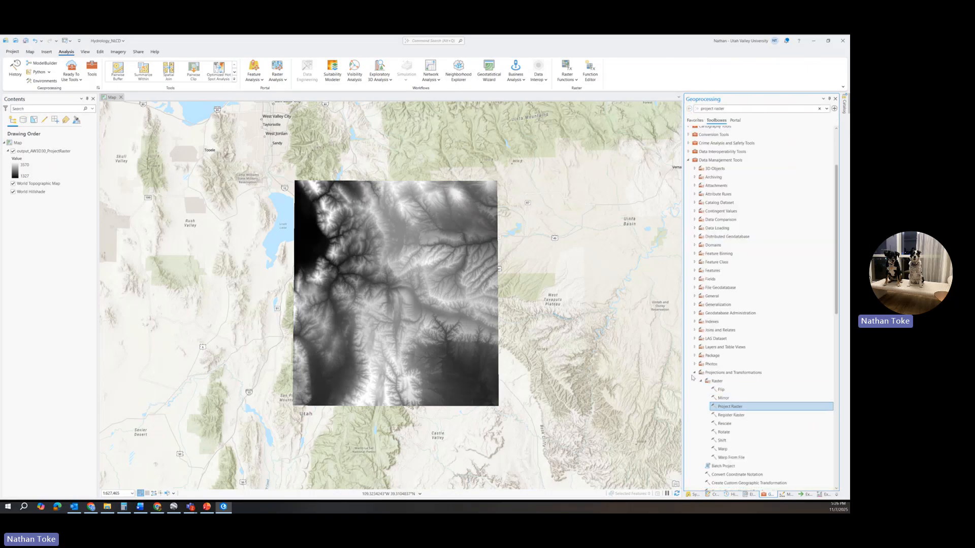
click(689, 161)
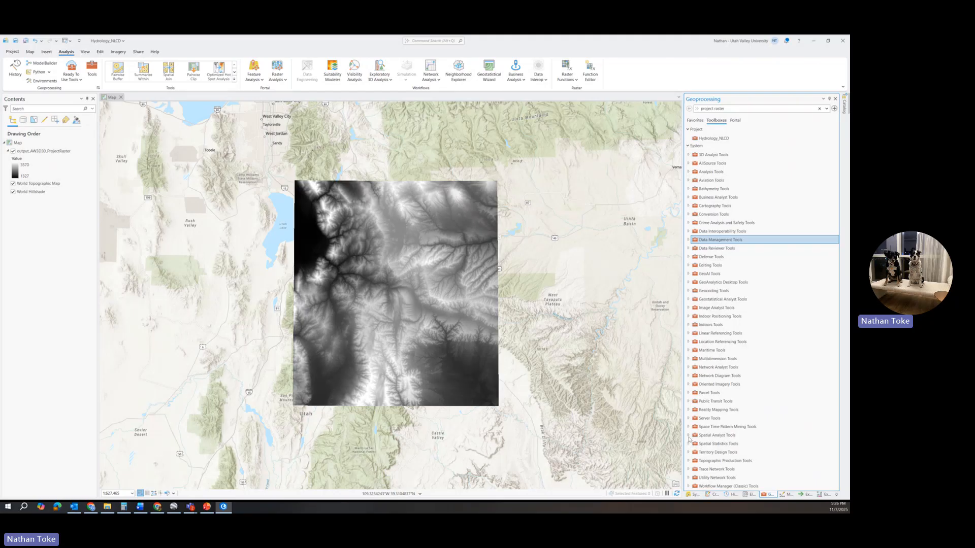
click(689, 435)
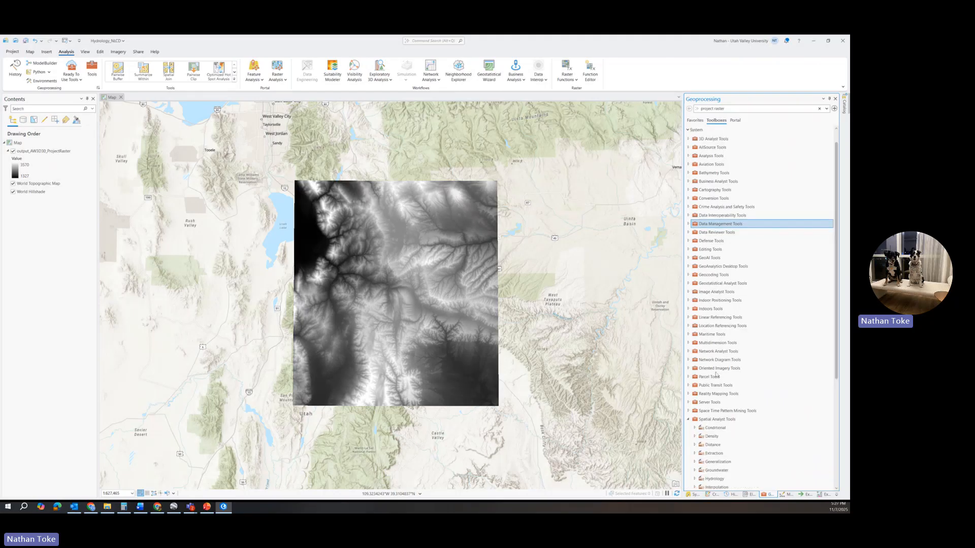
scroll(716, 375, down, 6)
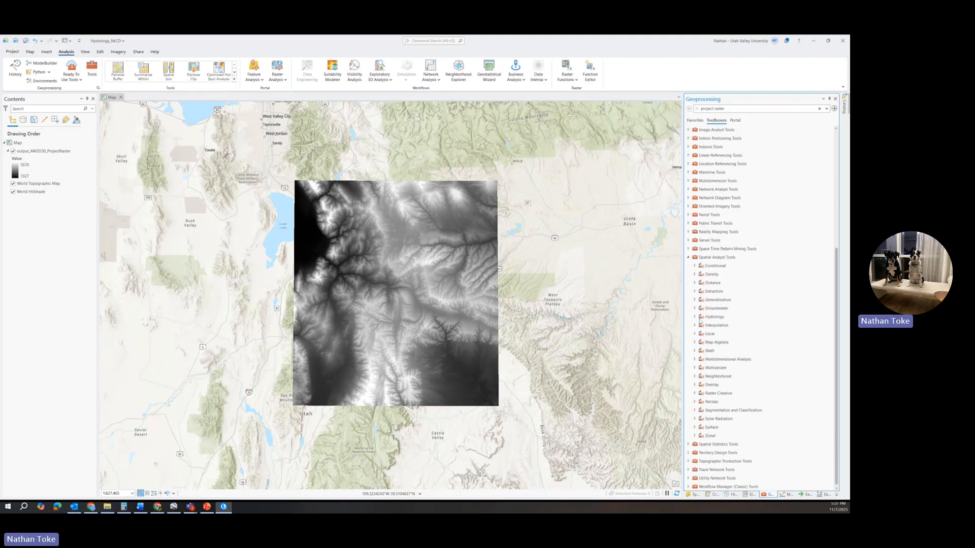
Look through the Hydrology toolset of Spatial Analyst Tools and open the Fill tool.
click(695, 317)
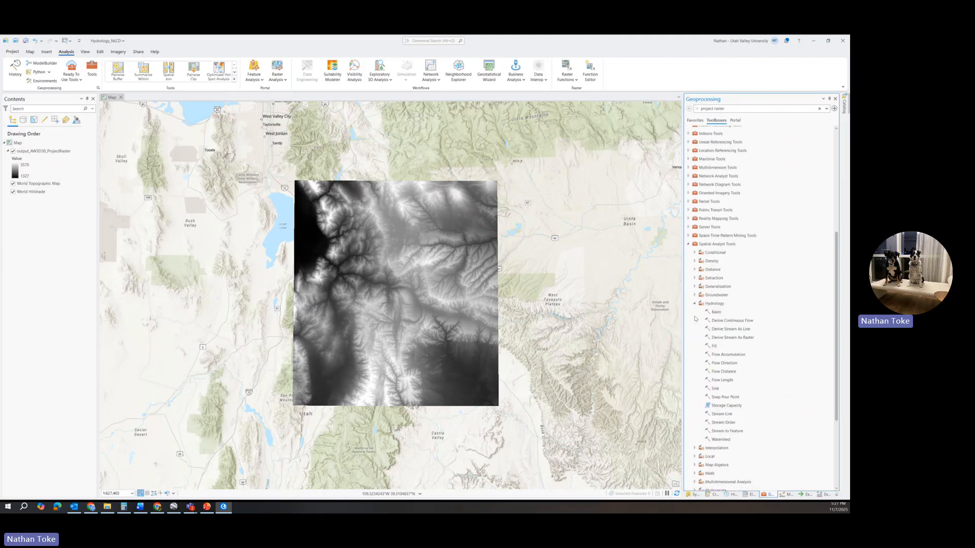
scroll(713, 304, down, 3)
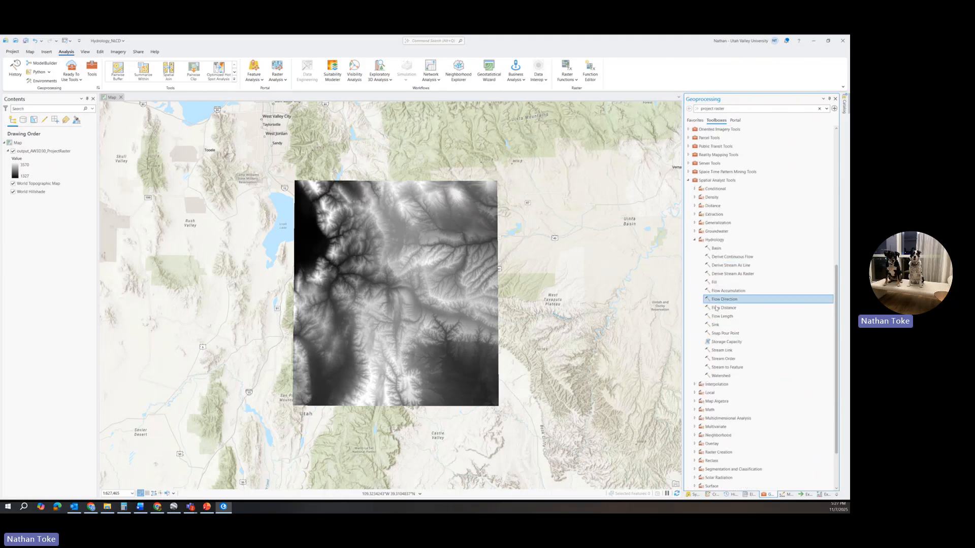
click(715, 248)
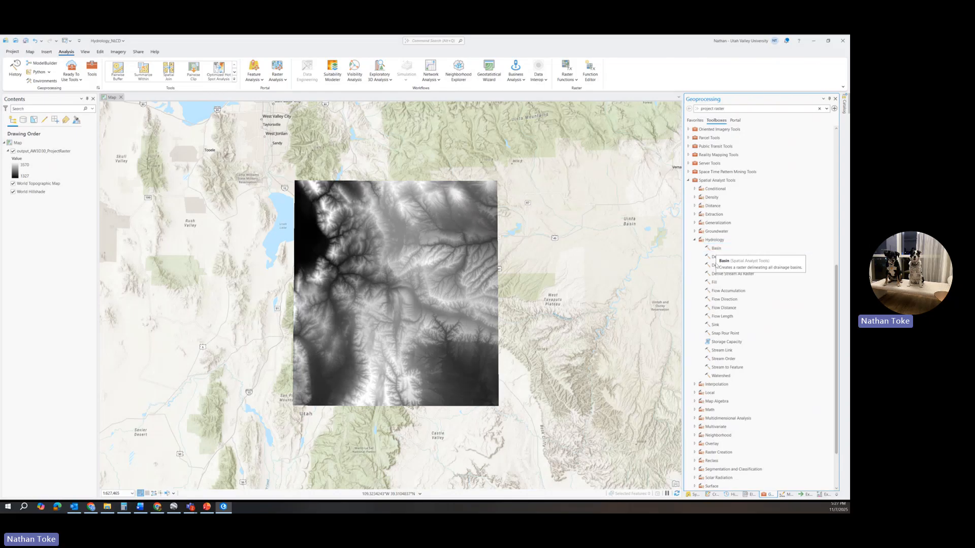
click(731, 274)
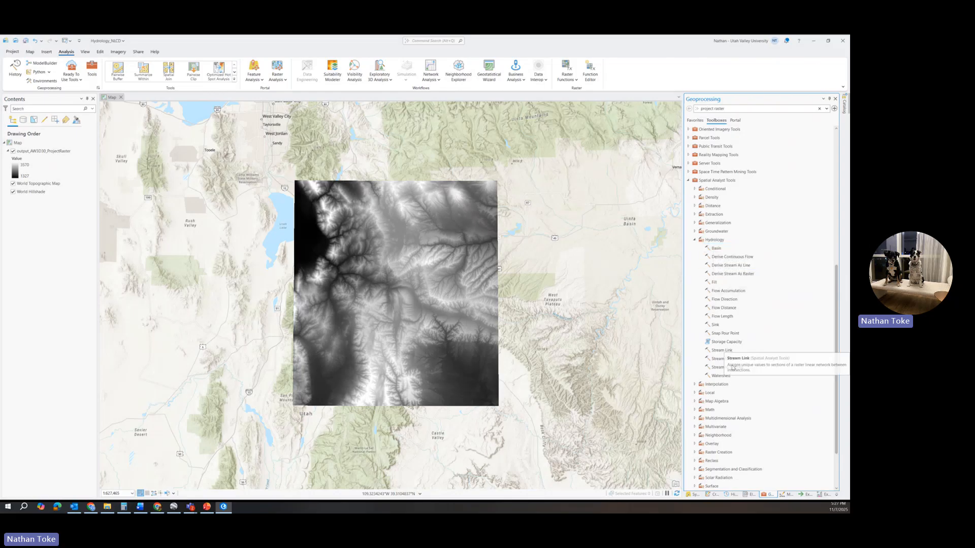
click(719, 251)
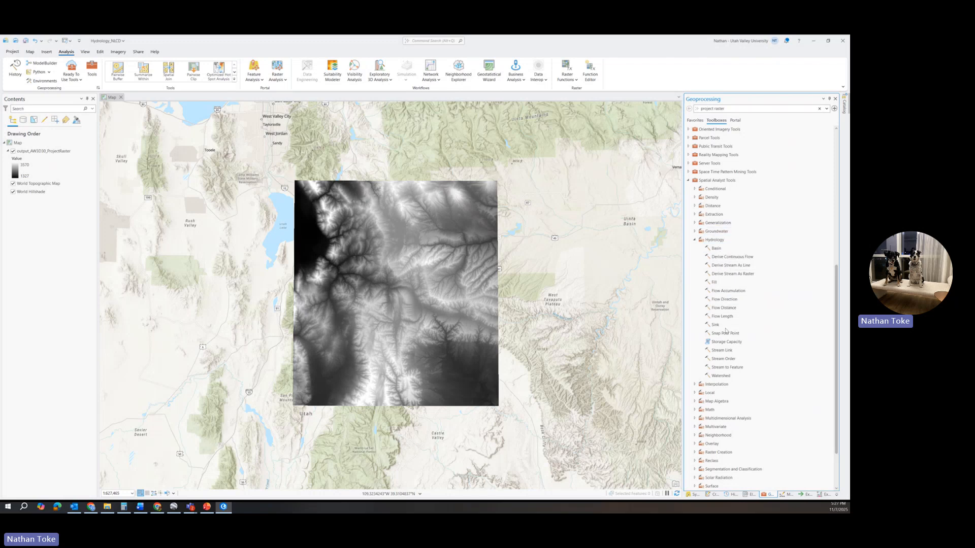
click(716, 286)
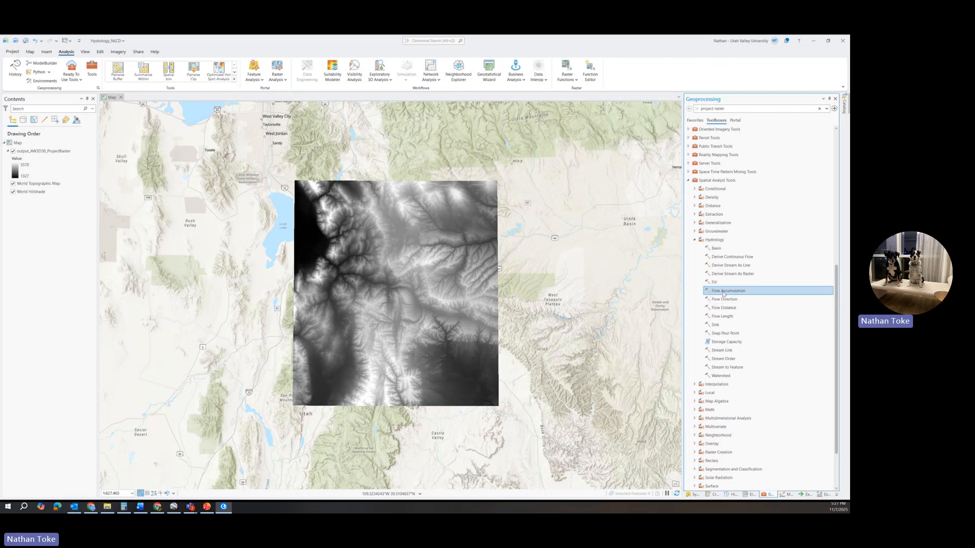
click(717, 283)
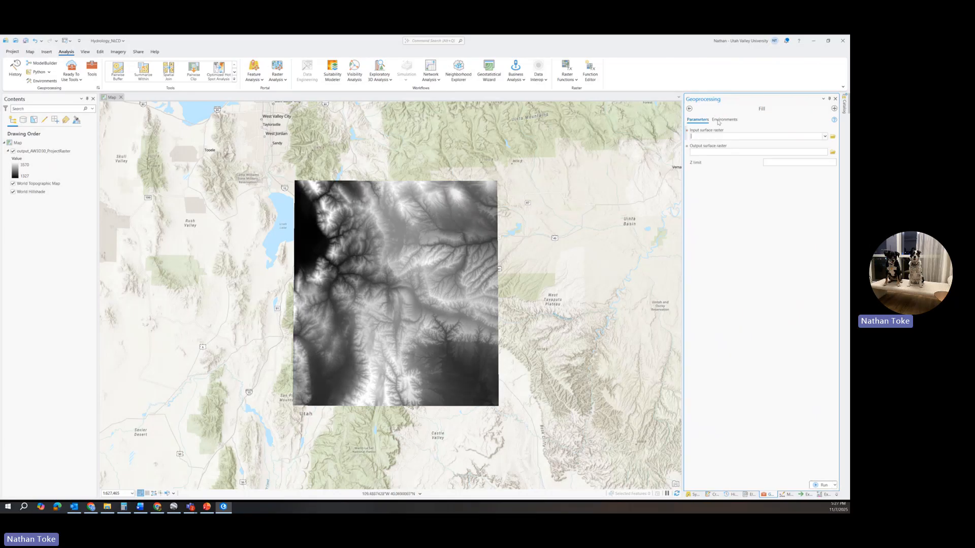
Run Fill on the output_AW3D30_ProjectRaster surface, naming the output surface raster Fill_SFWdem.
click(824, 137)
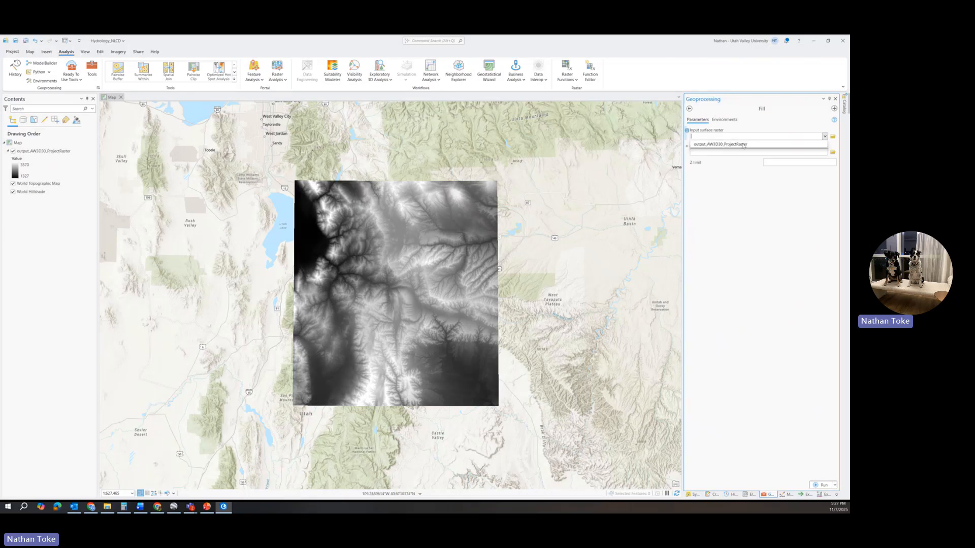
click(736, 145)
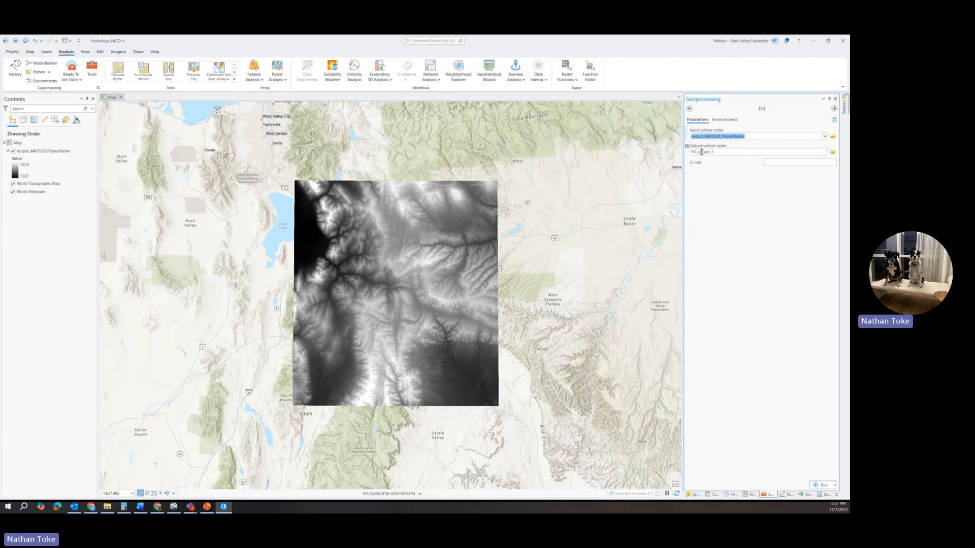
drag(721, 152, 812, 152)
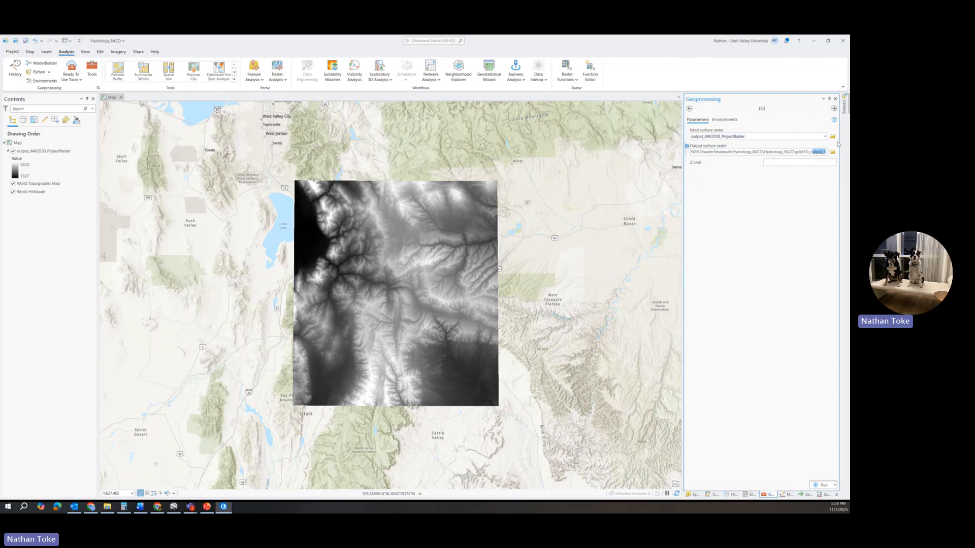
key(BackSpace)
text(St)
text(W)
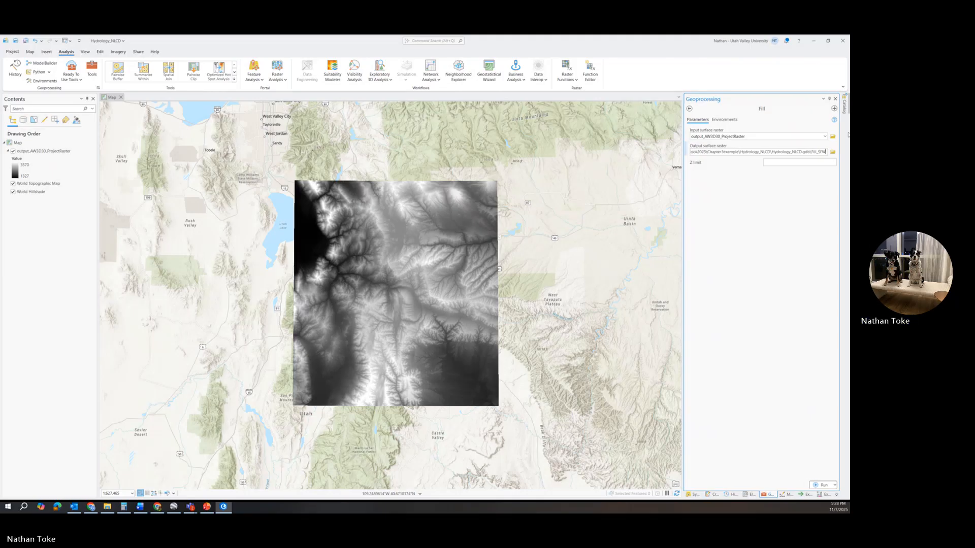
text(dem)
click(776, 214)
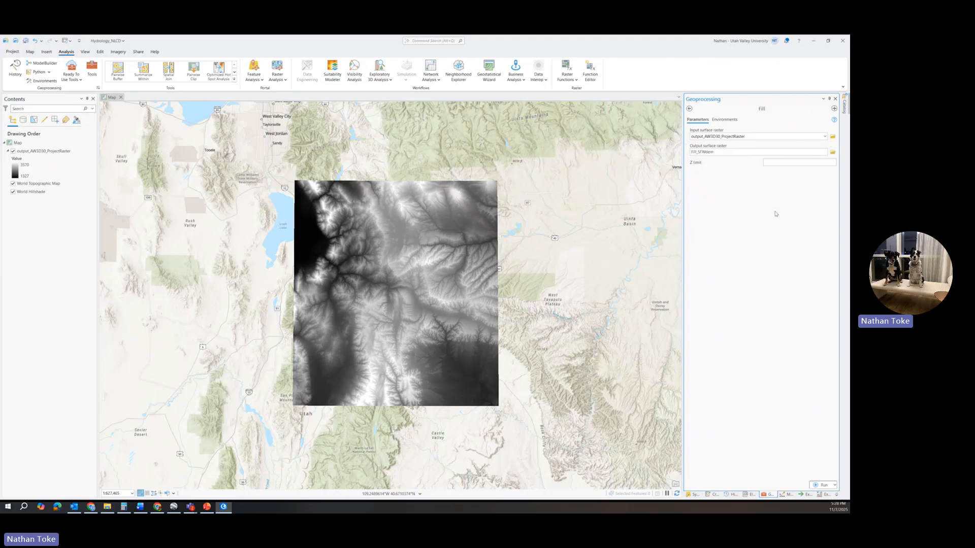
click(820, 485)
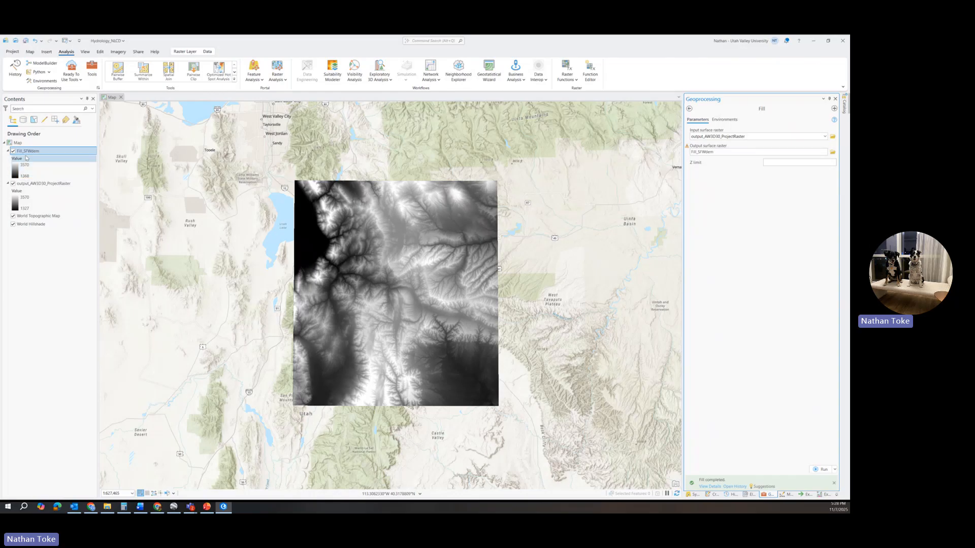
Remove the unfilled output_AW3D30_ProjectRaster layer from the map.
right_click(32, 186)
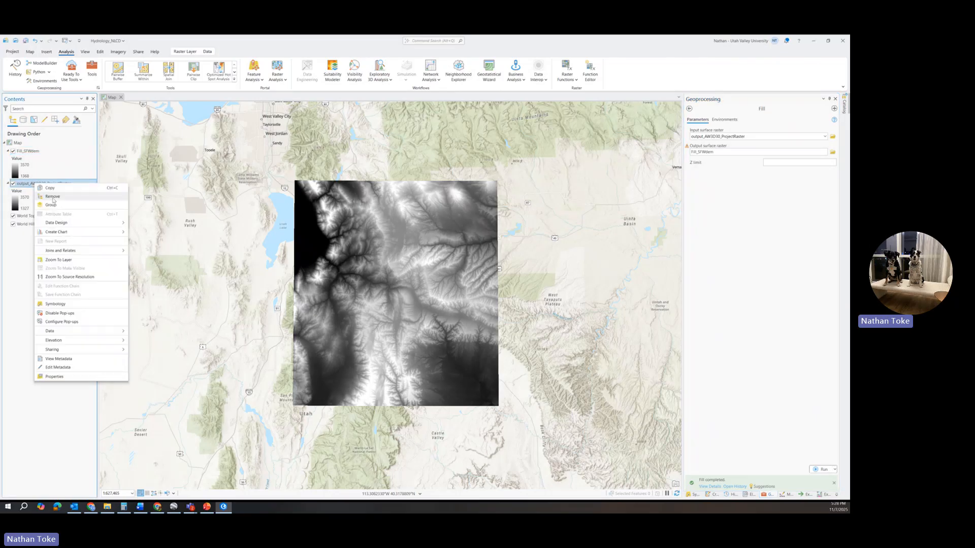
click(53, 197)
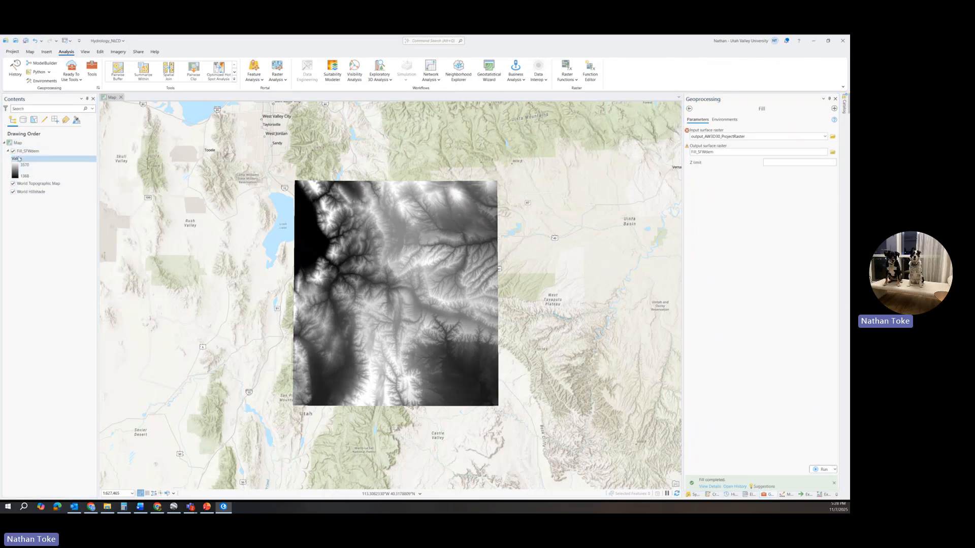